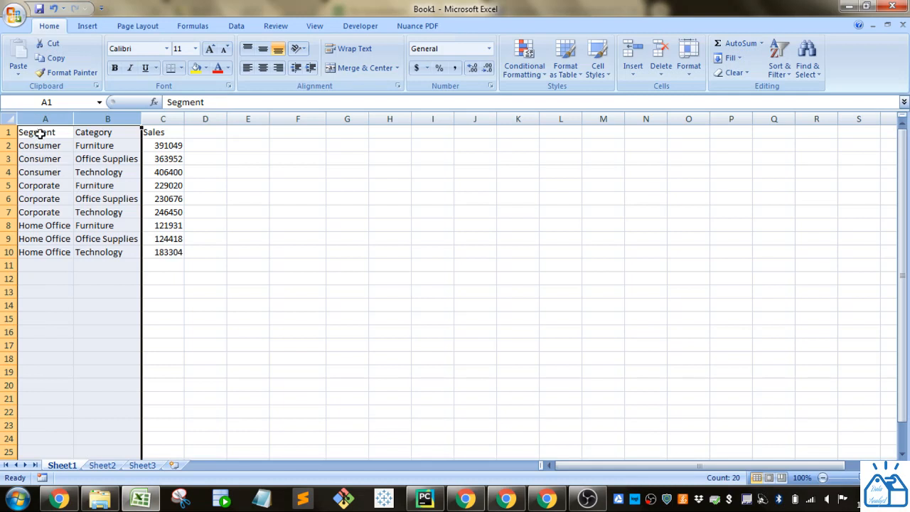
{"action": "left_click", "coordinate": [97, 167]}
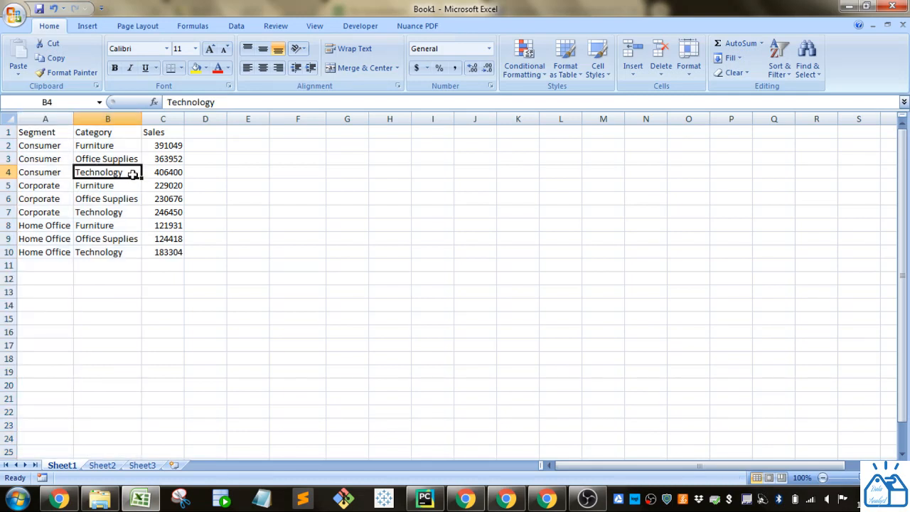
{"action": "left_click", "coordinate": [171, 120]}
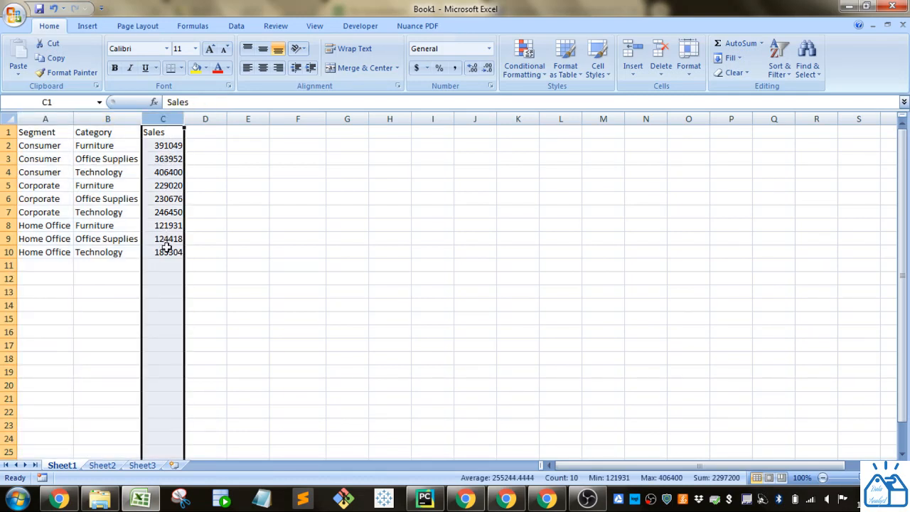
{"action": "left_click", "coordinate": [168, 158]}
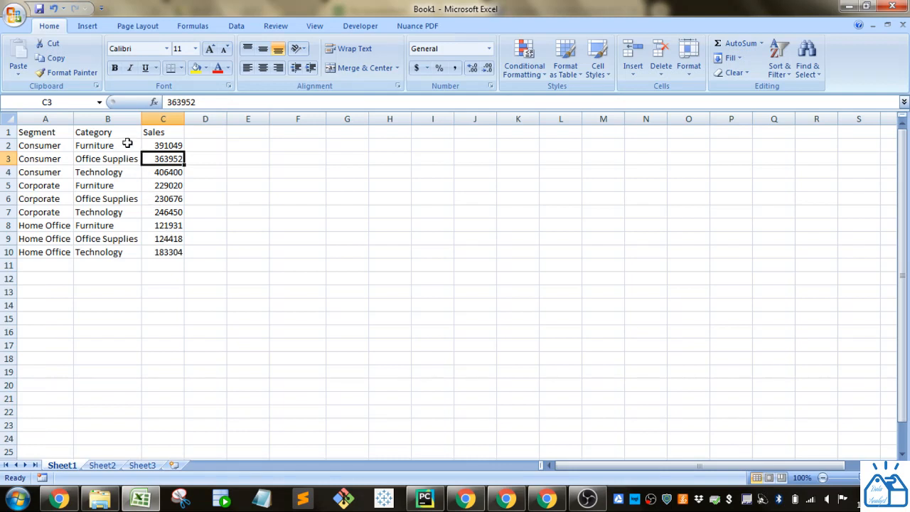
Try a 2-D clustered bar chart of the Category and Sales data in B1:C10, and delete the chart.
{"action": "left_click_drag", "start_coordinate": [126, 133], "coordinate": [166, 252]}
{"action": "left_click", "coordinate": [87, 27]}
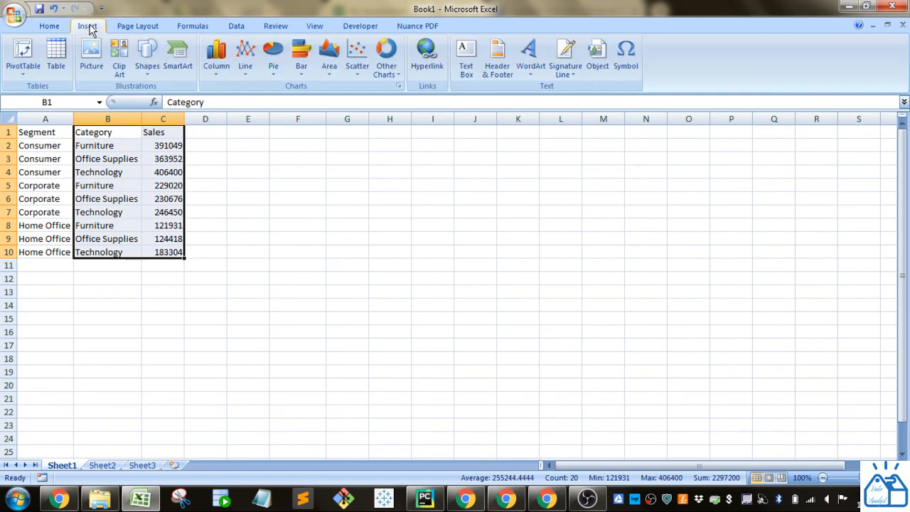
{"action": "left_click", "coordinate": [306, 71]}
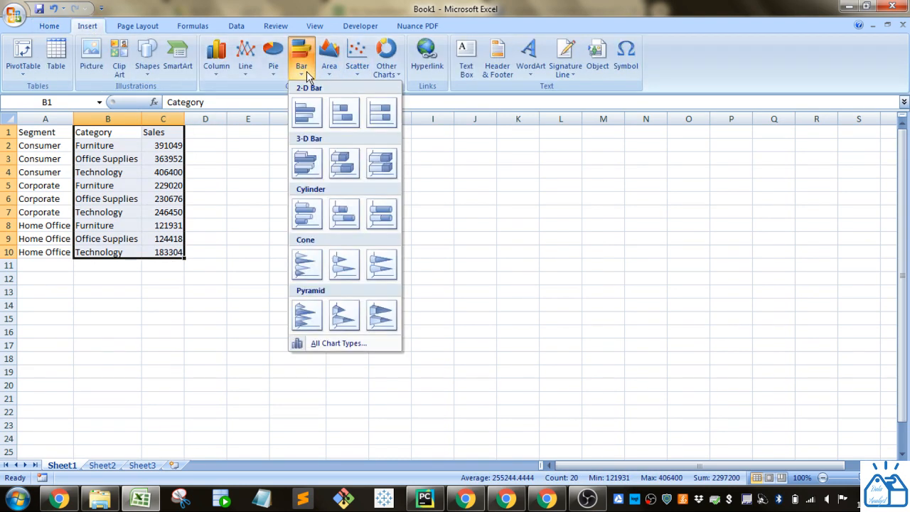
{"action": "left_click", "coordinate": [315, 120]}
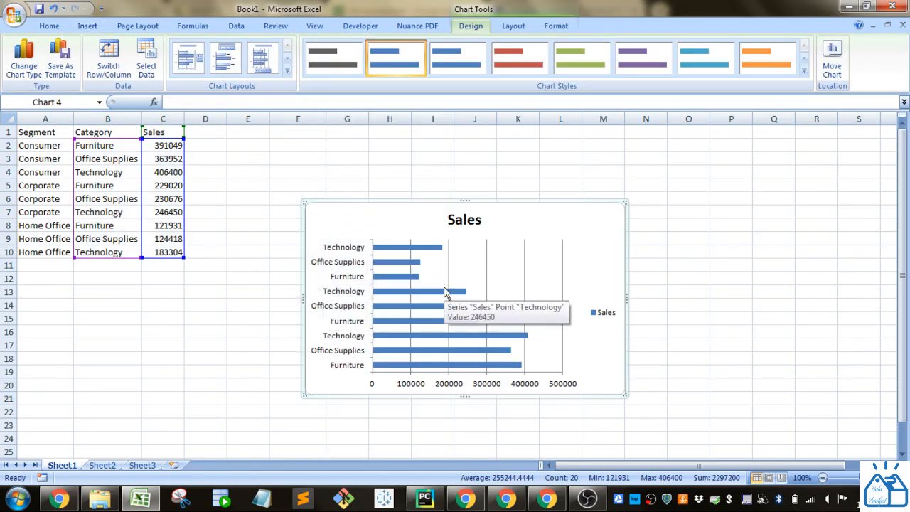
{"action": "key", "text": "Delete"}
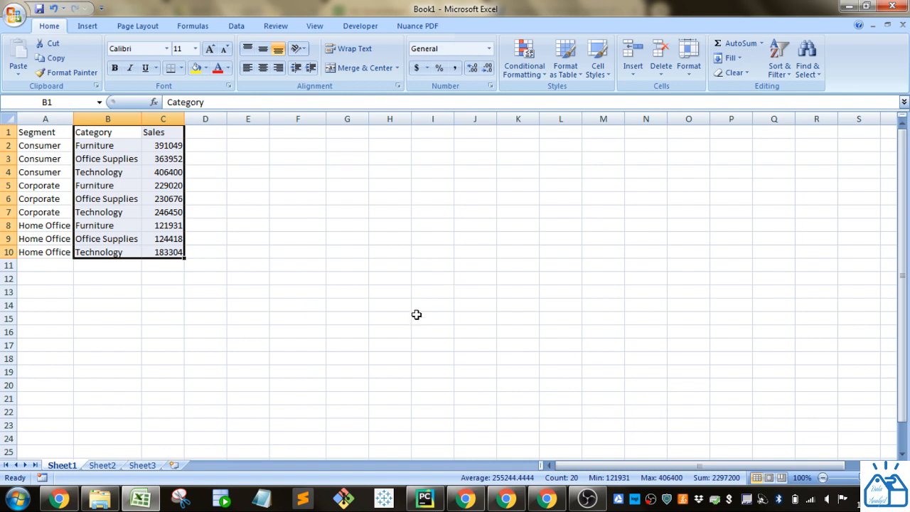
Copy the Segment values from A2:A10 into column F, starting at cell F2.
{"action": "left_click_drag", "start_coordinate": [45, 119], "coordinate": [86, 120]}
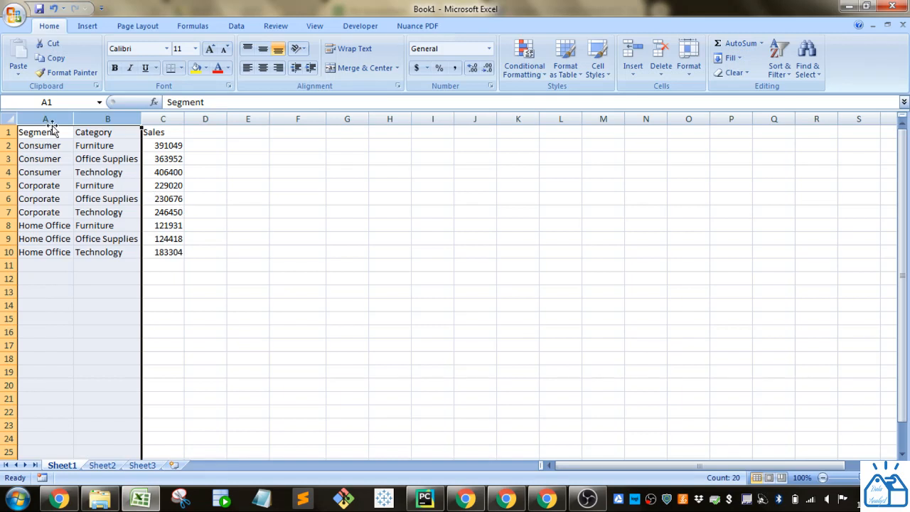
{"action": "left_click_drag", "start_coordinate": [52, 145], "coordinate": [47, 251]}
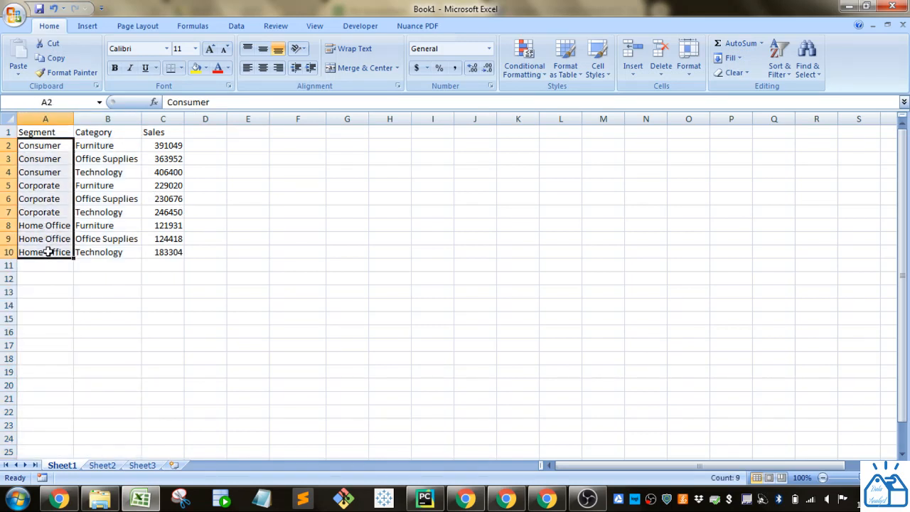
{"action": "key", "text": "ctrl+c"}
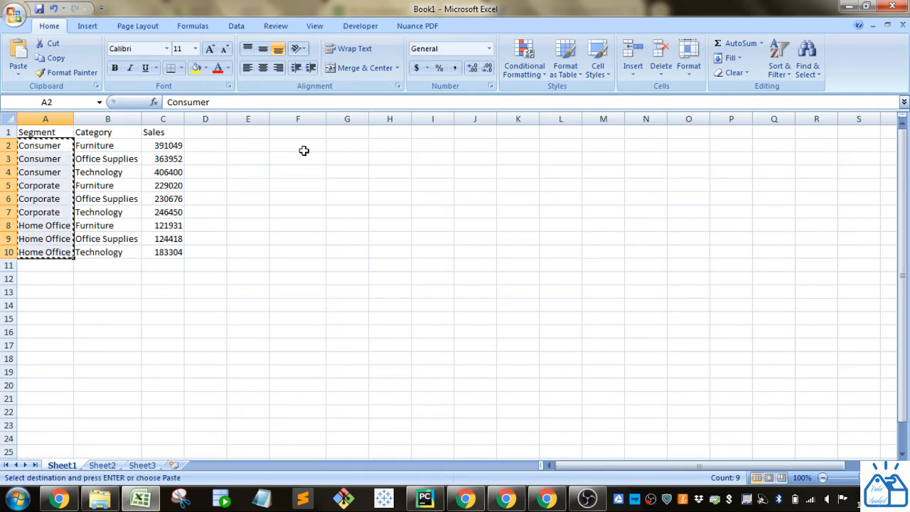
{"action": "left_click", "coordinate": [304, 148]}
{"action": "key", "text": "ctrl+v"}
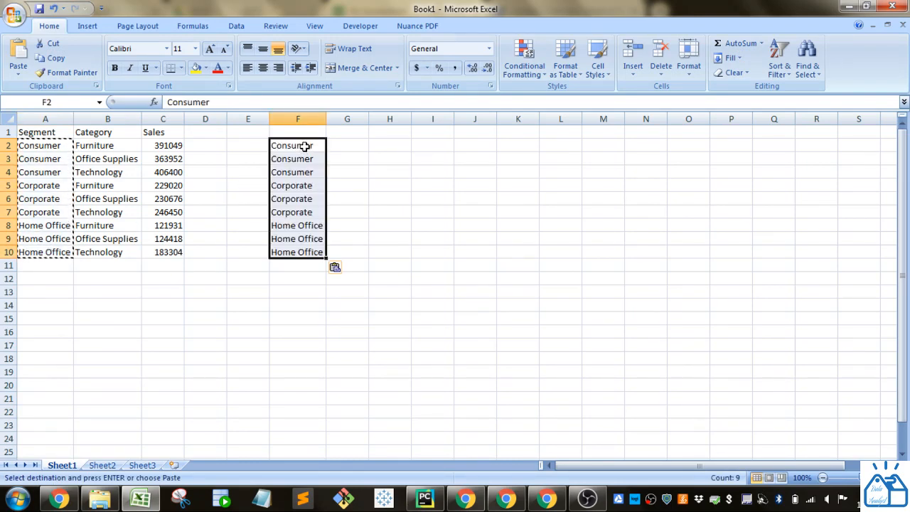
Remove the duplicate segment names from F2:F10.
{"action": "left_click", "coordinate": [237, 28]}
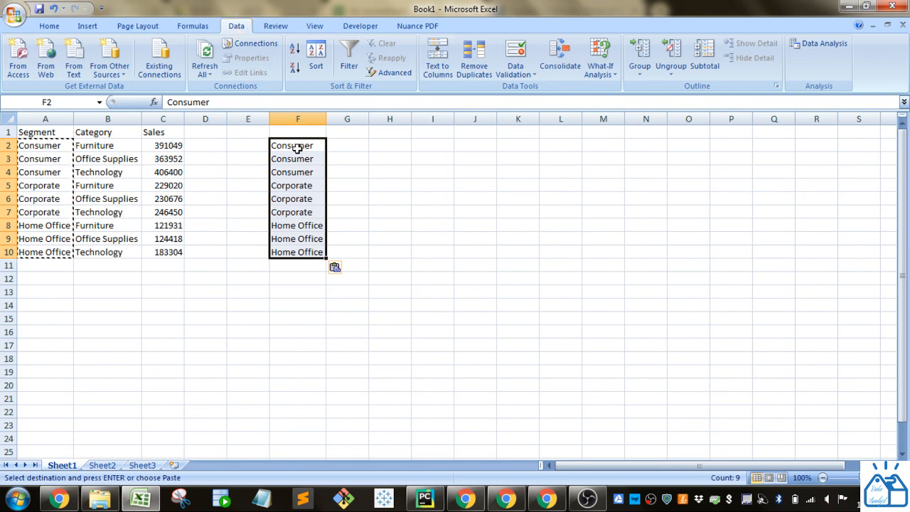
{"action": "left_click_drag", "start_coordinate": [299, 147], "coordinate": [291, 254]}
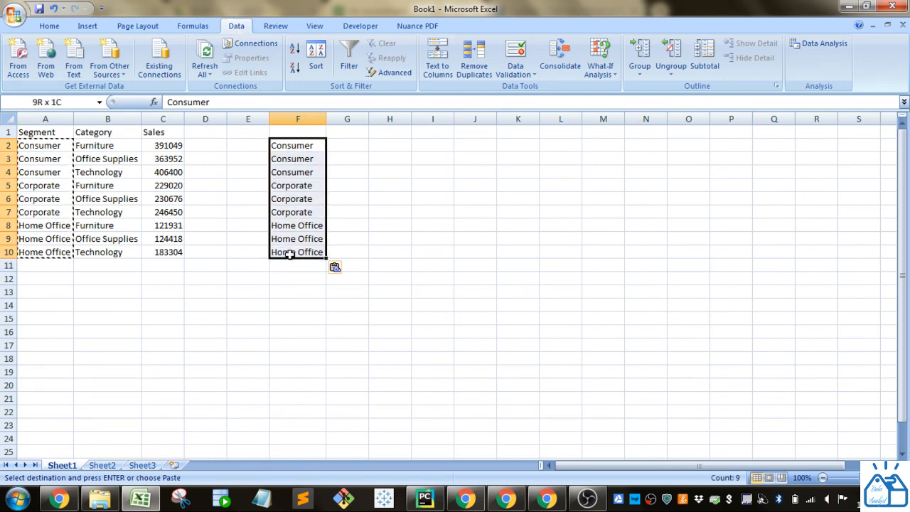
{"action": "left_click", "coordinate": [474, 66]}
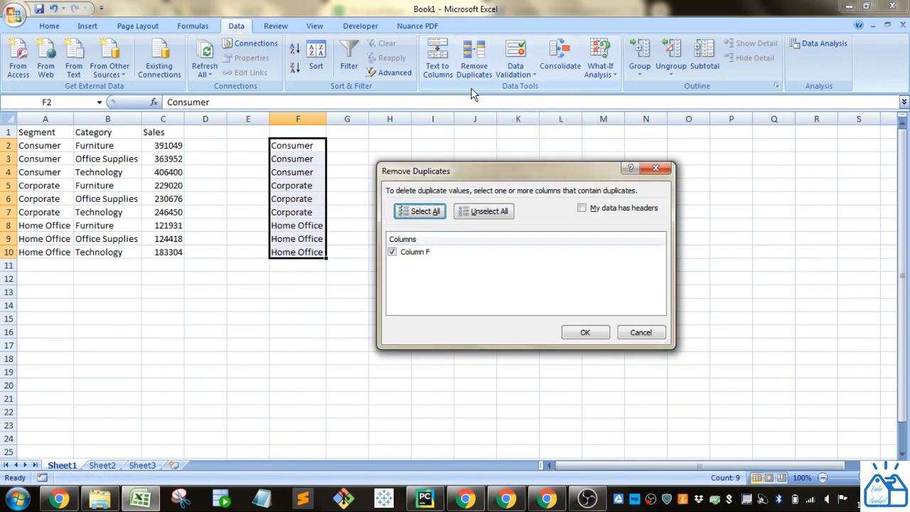
{"action": "left_click", "coordinate": [582, 334]}
{"action": "left_click", "coordinate": [455, 284]}
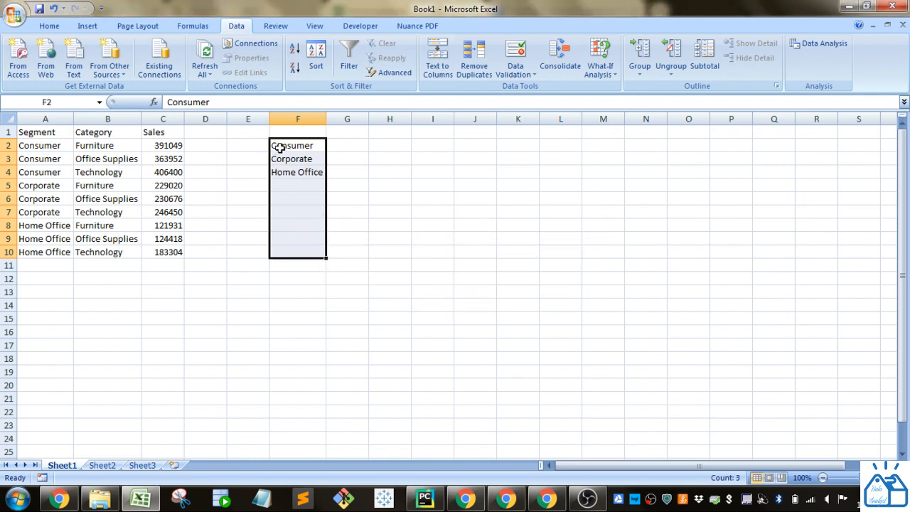
{"action": "left_click_drag", "start_coordinate": [280, 147], "coordinate": [274, 171]}
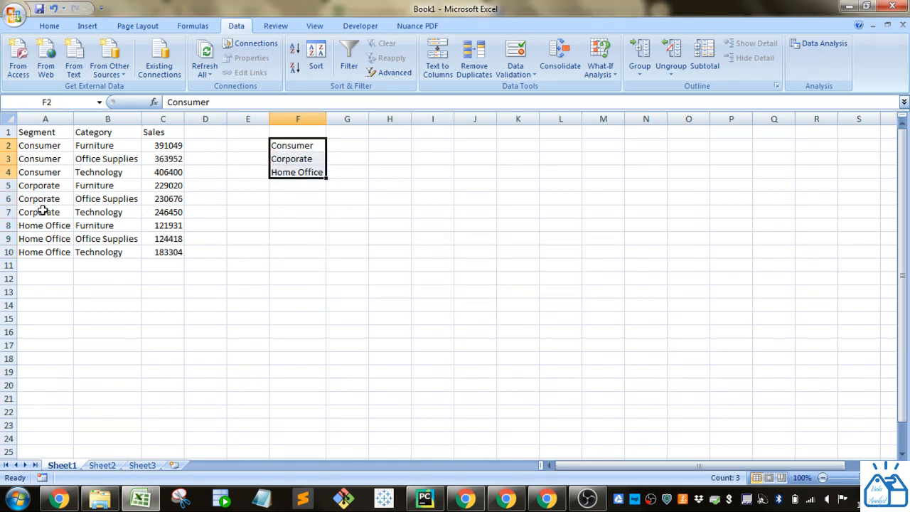
Copy the Category values from B2:B10 into column G, starting at cell G2.
{"action": "left_click_drag", "start_coordinate": [117, 147], "coordinate": [107, 252]}
{"action": "key", "text": "ctrl+c"}
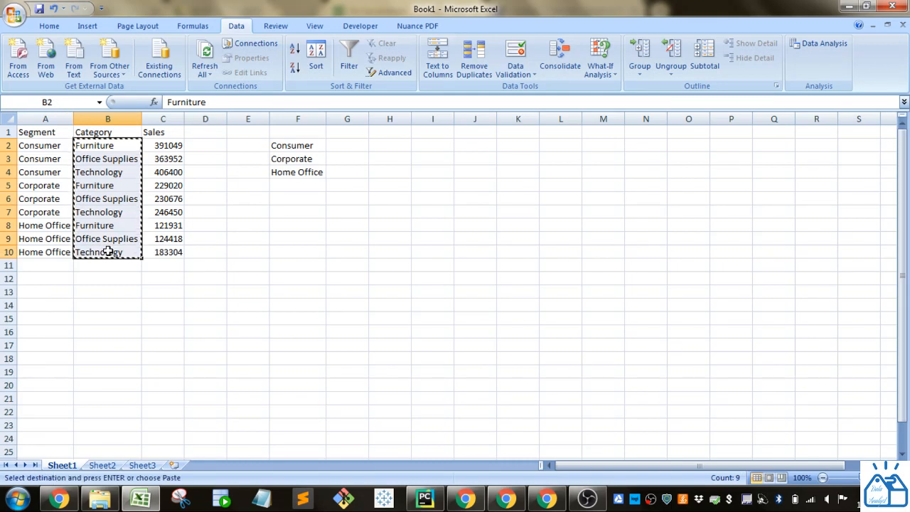
{"action": "left_click", "coordinate": [355, 145]}
{"action": "key", "text": "ctrl+v"}
{"action": "left_click", "coordinate": [346, 172]}
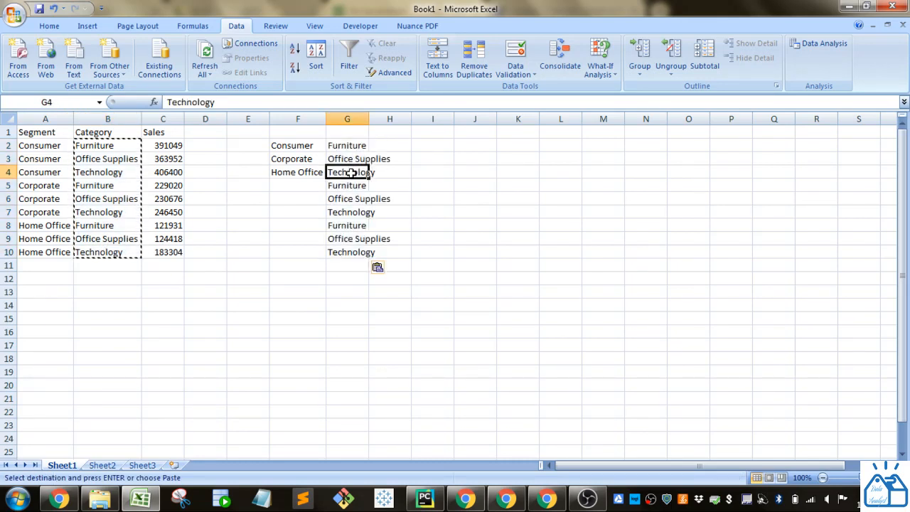
Remove the duplicate category names from G2:G10, continuing with only the current selection.
{"action": "left_click_drag", "start_coordinate": [347, 146], "coordinate": [346, 252]}
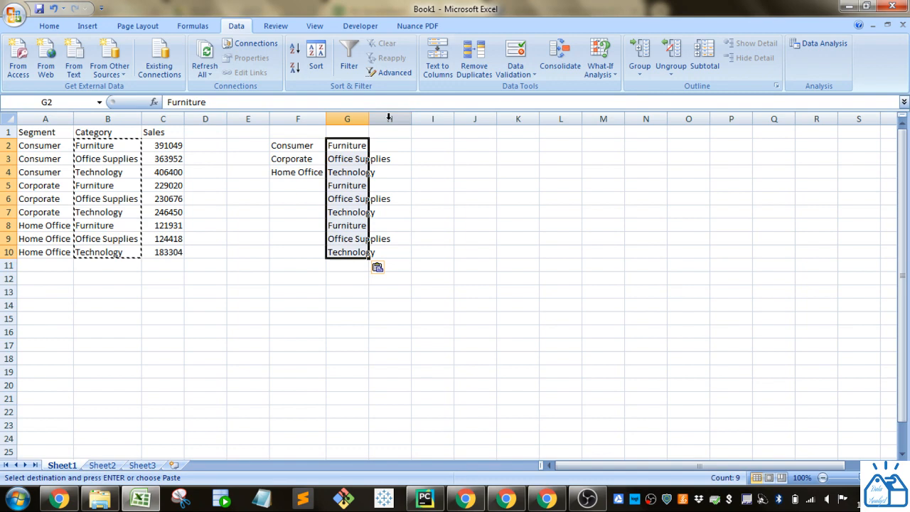
{"action": "left_click", "coordinate": [475, 59]}
{"action": "left_click", "coordinate": [477, 271]}
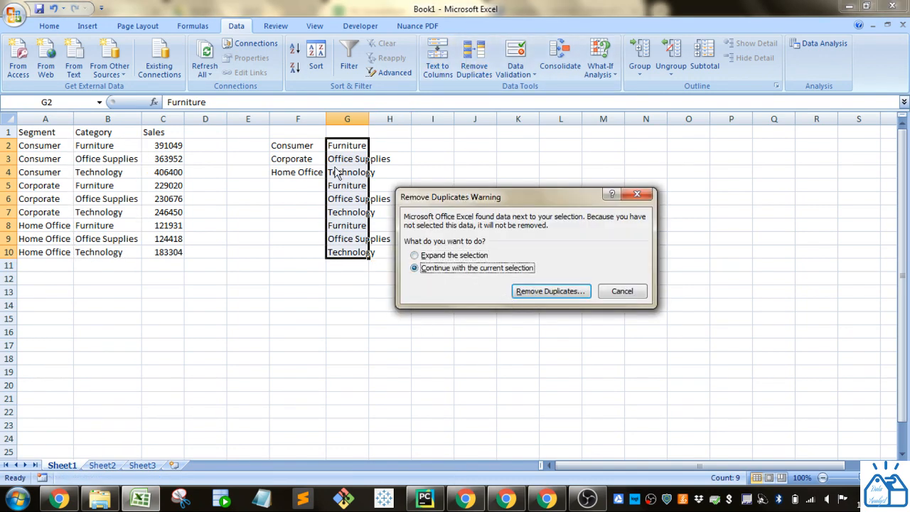
{"action": "left_click", "coordinate": [517, 293]}
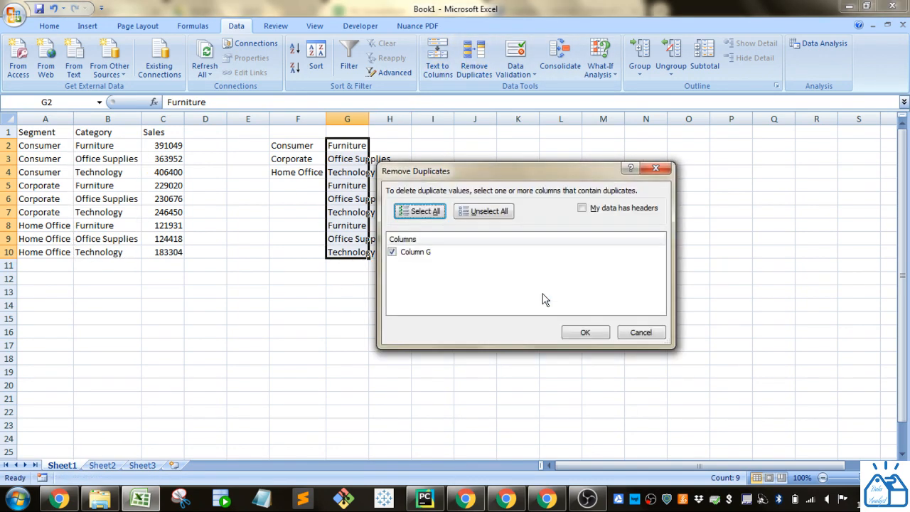
{"action": "left_click", "coordinate": [585, 332]}
{"action": "left_click", "coordinate": [456, 282]}
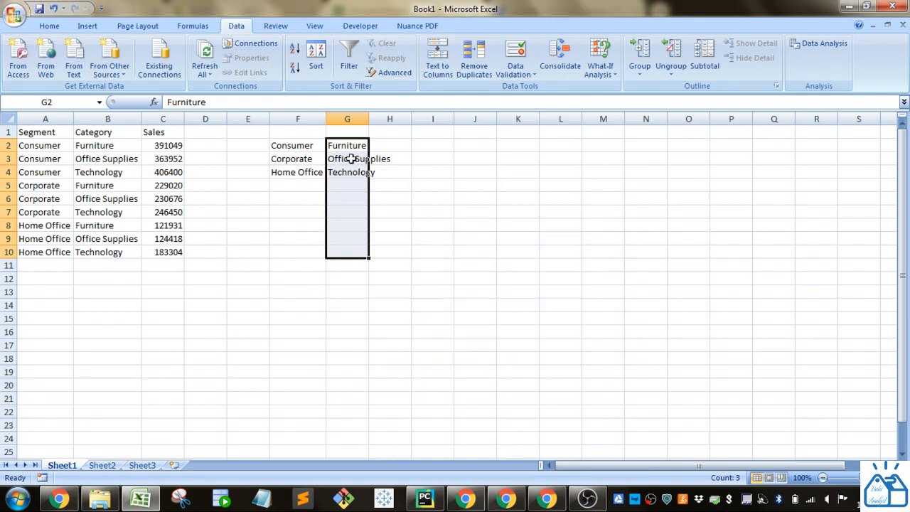
Copy the unique categories in G2:G4 and paste them transposed as column headings starting at G1.
{"action": "mouse_move", "coordinate": [351, 158]}
{"action": "left_mouse_down"}
{"action": "mouse_move", "coordinate": [350, 151]}
{"action": "mouse_move", "coordinate": [354, 171]}
{"action": "left_mouse_up"}
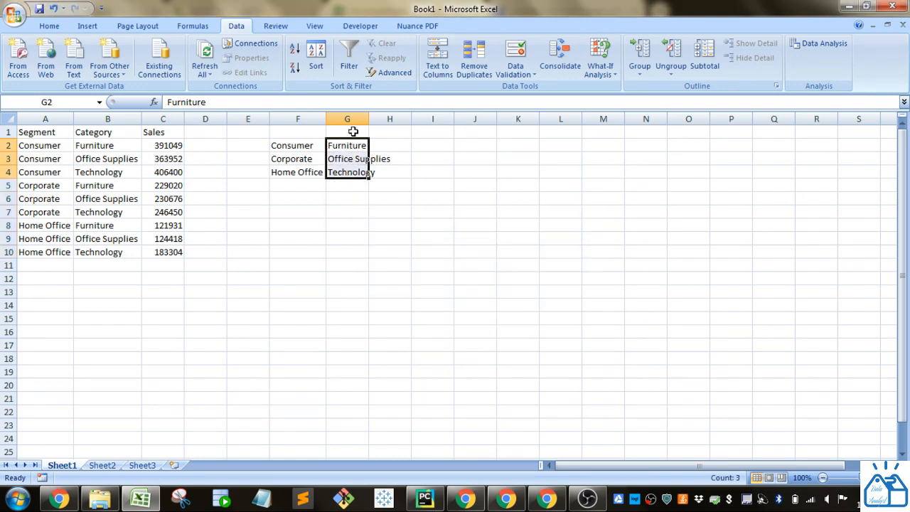
{"action": "key", "text": "ctrl+c"}
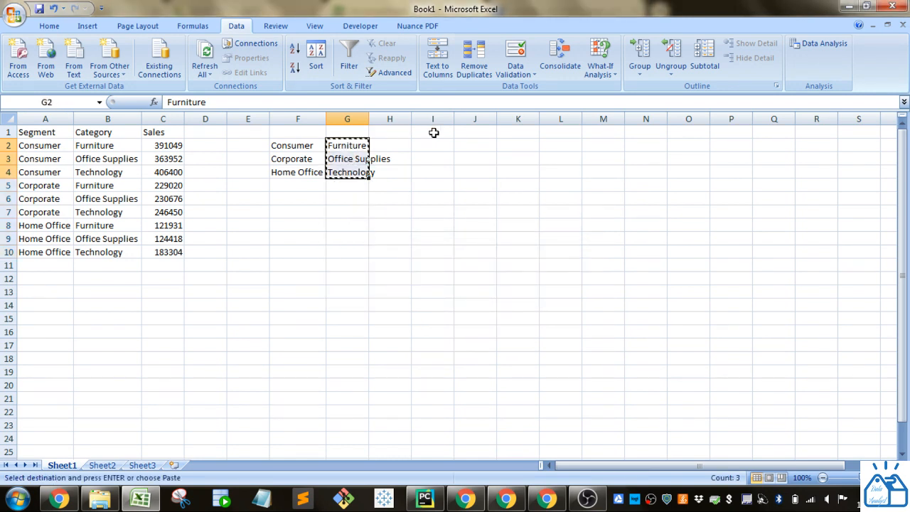
{"action": "left_click", "coordinate": [352, 134]}
{"action": "left_click", "coordinate": [49, 26]}
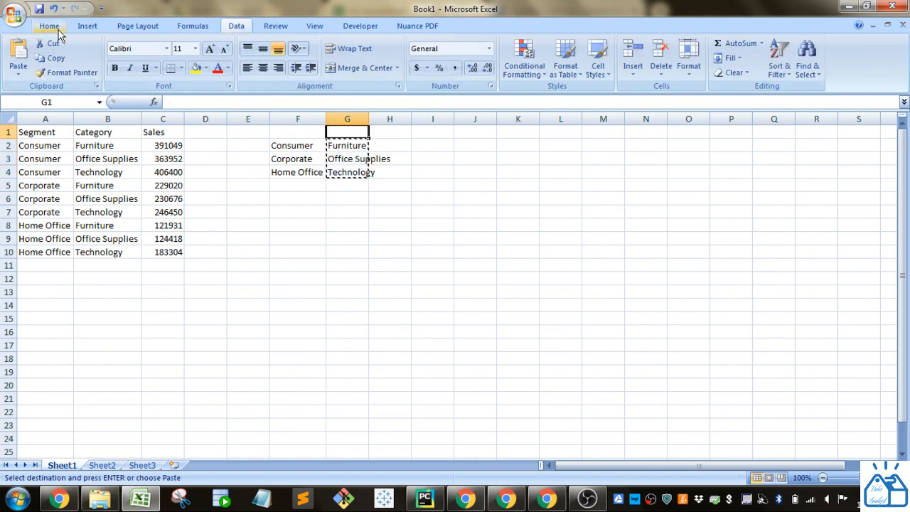
{"action": "left_click", "coordinate": [28, 61]}
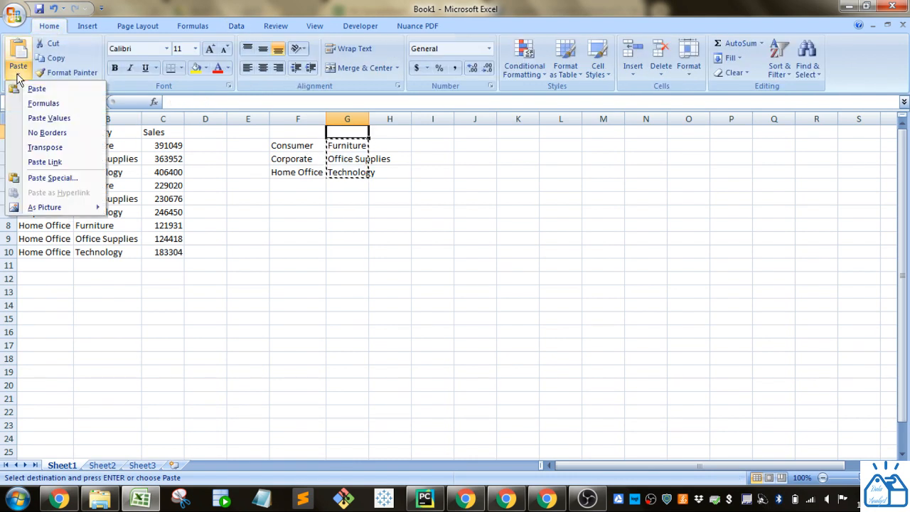
{"action": "left_click", "coordinate": [44, 149]}
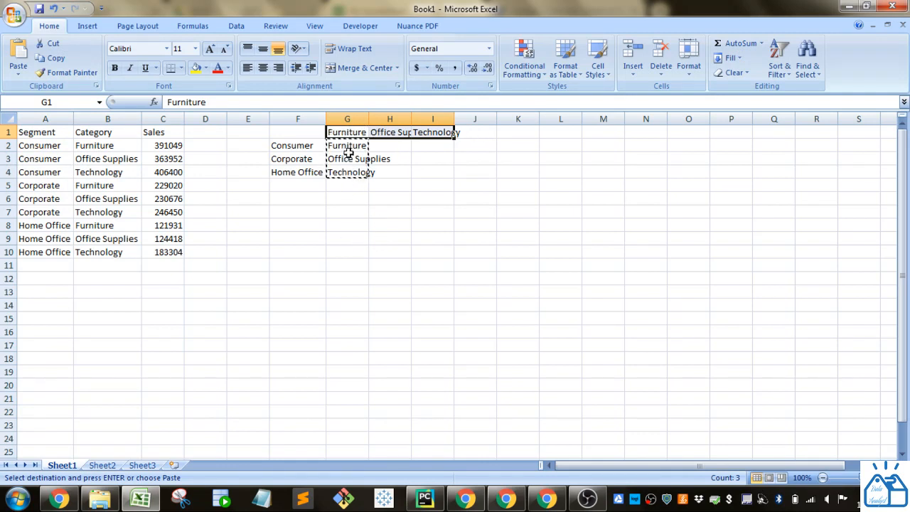
Clear the vertical category list from G2:G4, below the transposed headings.
{"action": "left_click_drag", "start_coordinate": [353, 147], "coordinate": [348, 172]}
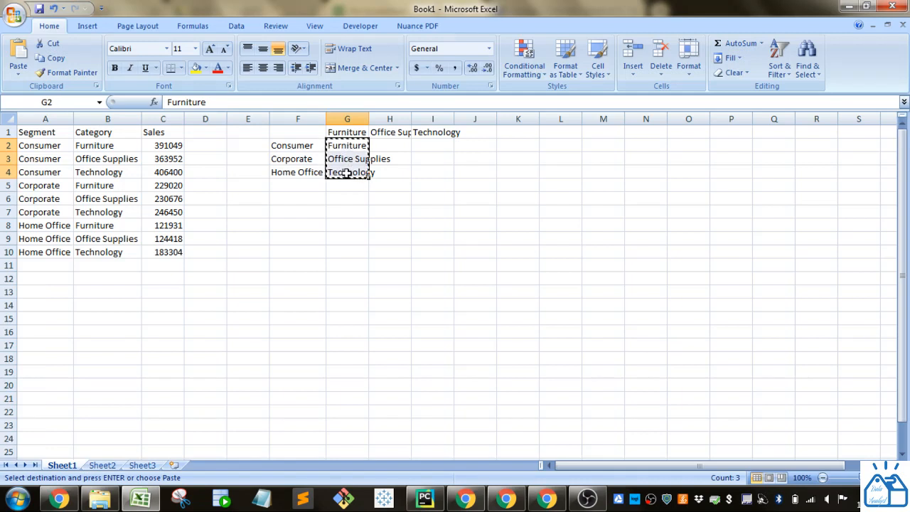
{"action": "key", "text": "Delete"}
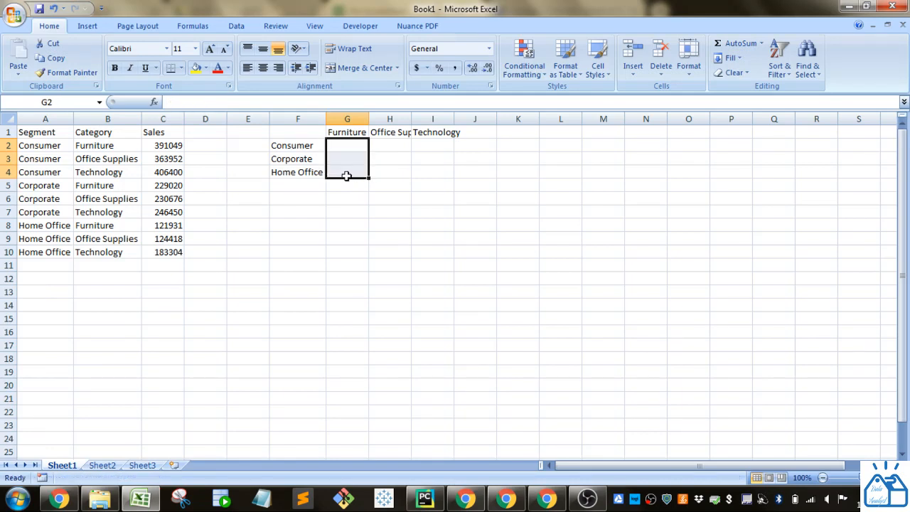
{"action": "left_click", "coordinate": [346, 176]}
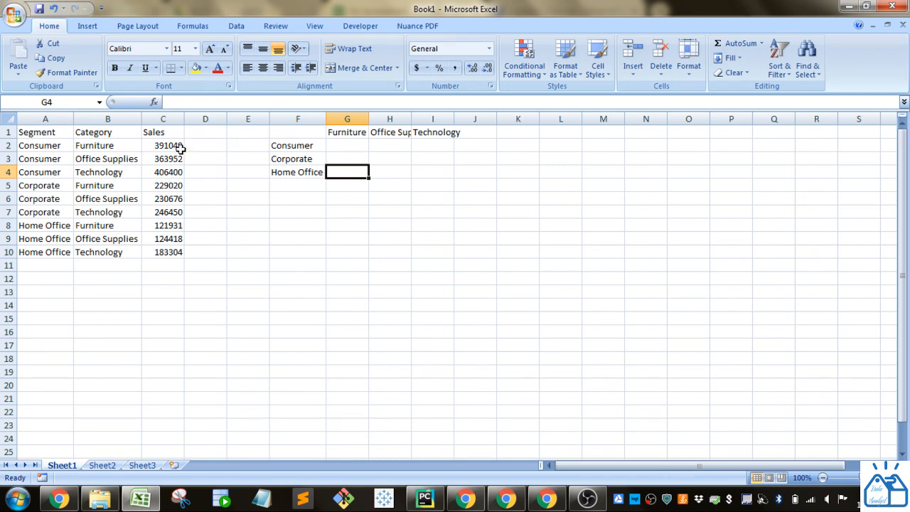
Start a SUMIFS formula in G2 with the Sales column as the absolute sum range $C:$C.
{"action": "left_click_drag", "start_coordinate": [175, 146], "coordinate": [168, 250]}
{"action": "left_click_drag", "start_coordinate": [353, 145], "coordinate": [428, 168]}
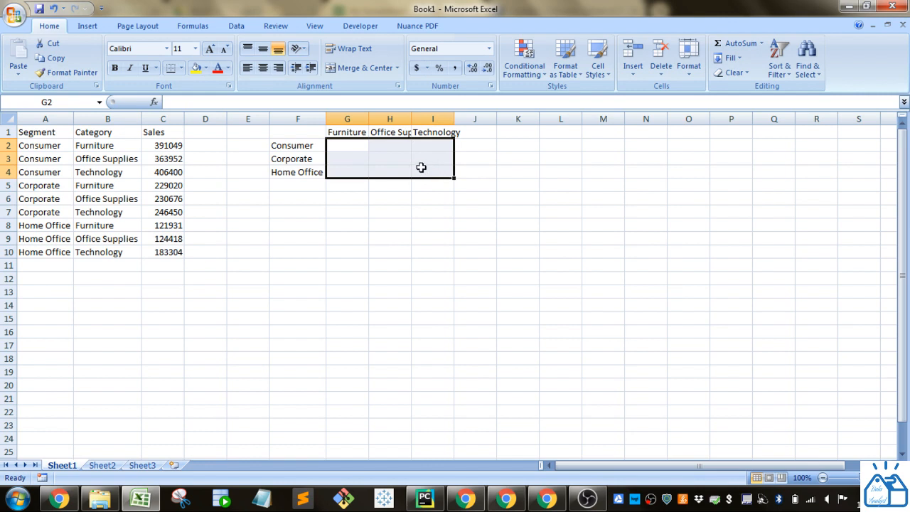
{"action": "left_click", "coordinate": [359, 151]}
{"action": "type", "text": "="}
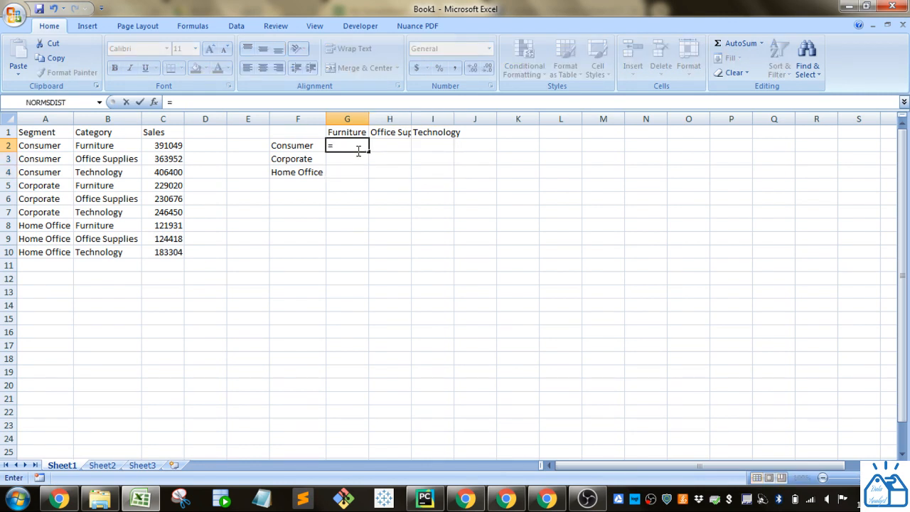
{"action": "type", "text": "sum"}
{"action": "key", "text": "Down"}
{"action": "key", "text": "Down"}
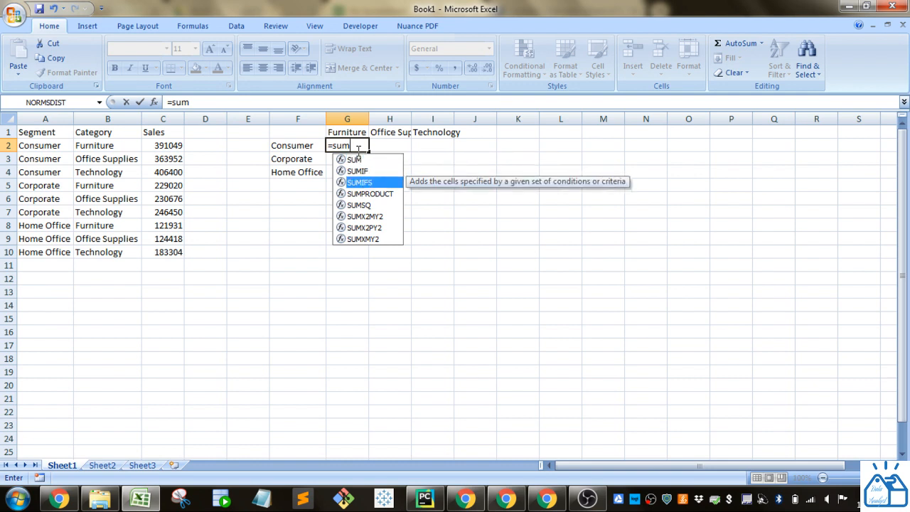
{"action": "key", "text": "Tab"}
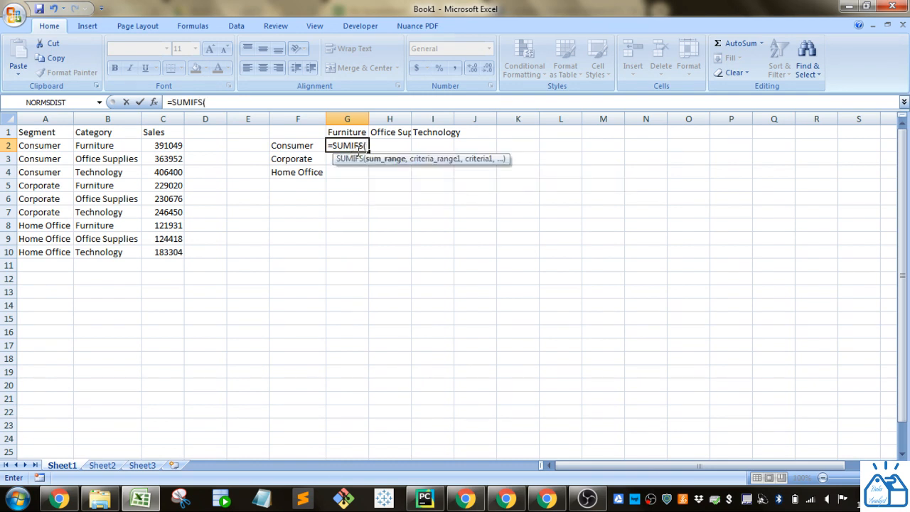
{"action": "left_click", "coordinate": [174, 119]}
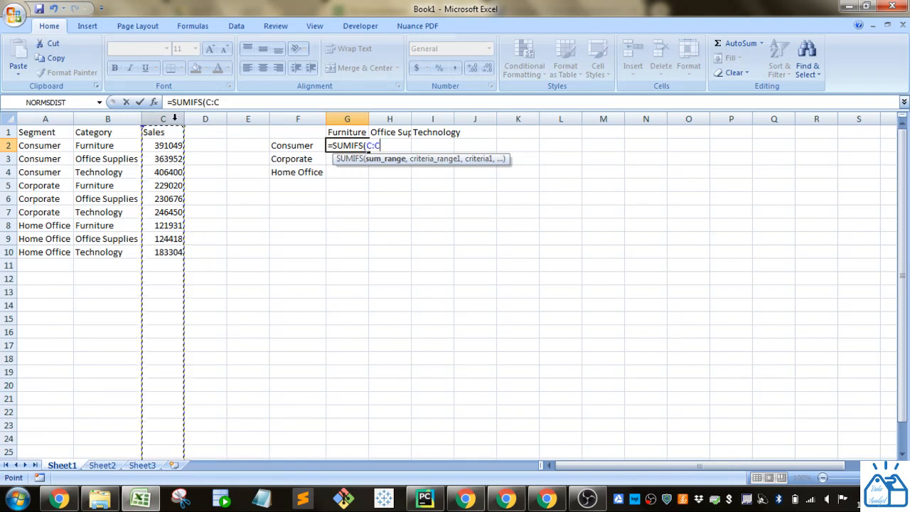
{"action": "key", "text": "F4"}
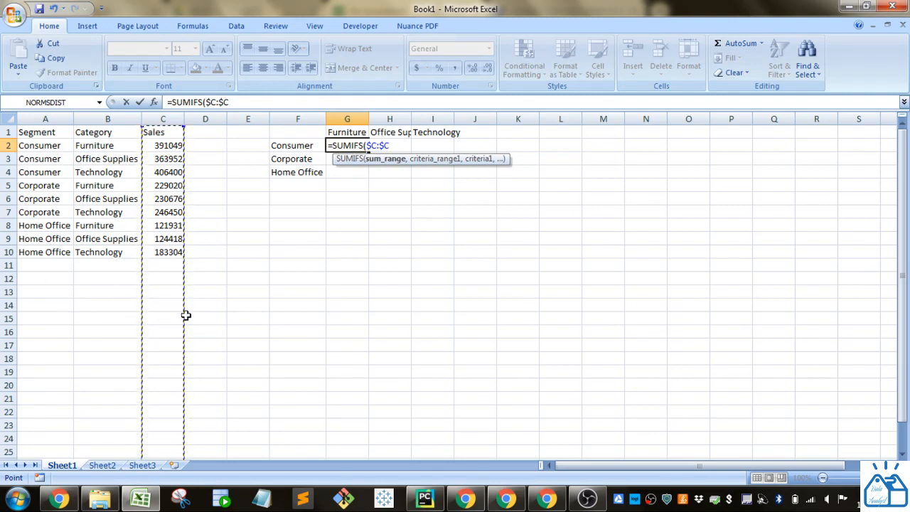
{"action": "type", "text": ","}
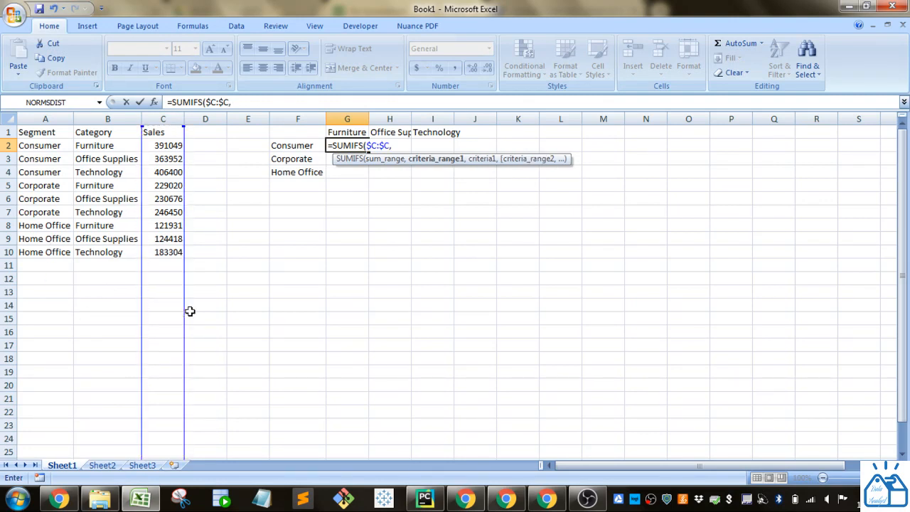
Add the Segment column $A:$A as the first criteria range, with $F2 as its column-locked criterion.
{"action": "left_click", "coordinate": [37, 120]}
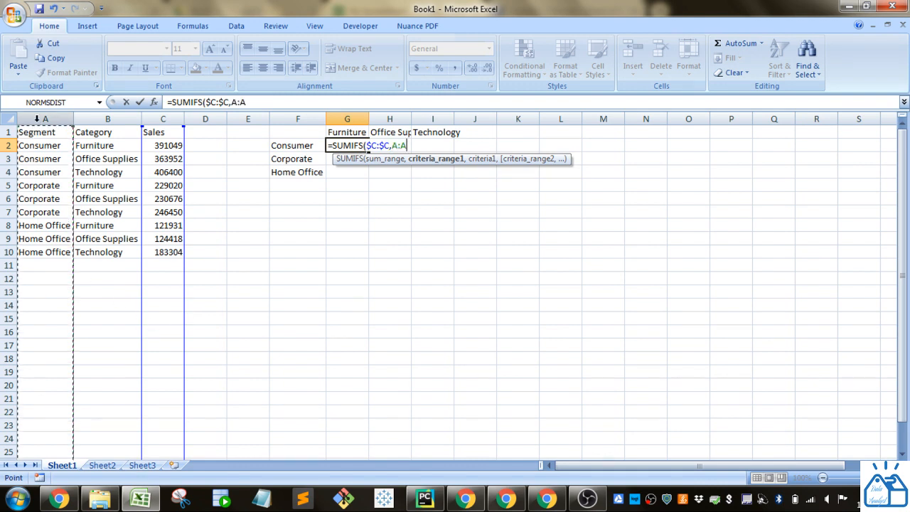
{"action": "key", "text": "F4"}
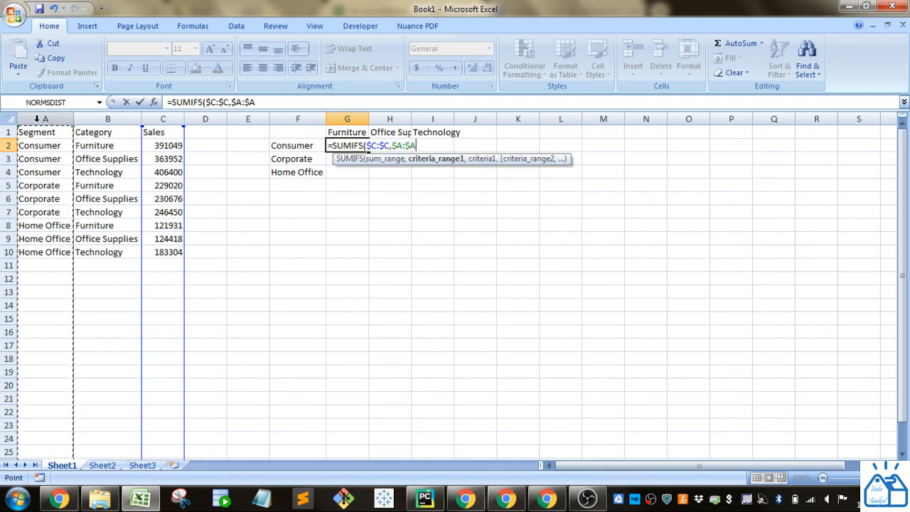
{"action": "type", "text": ","}
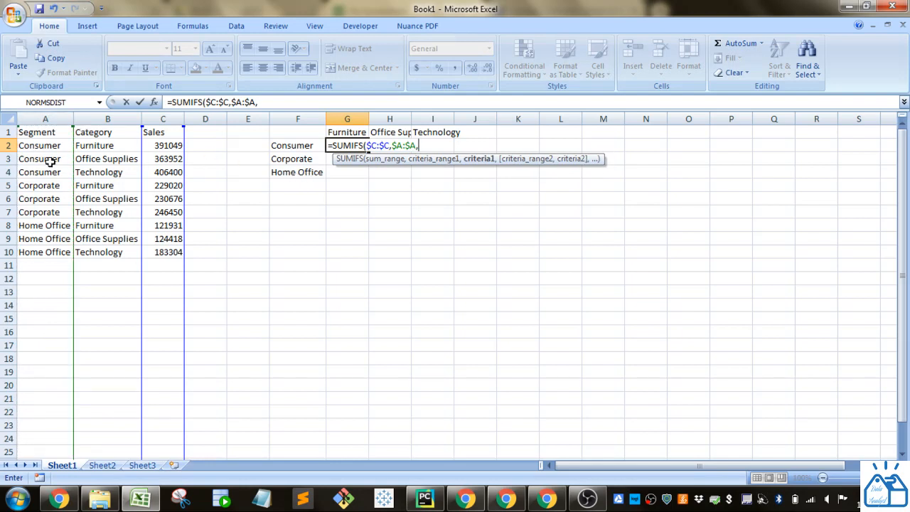
{"action": "left_click", "coordinate": [307, 145]}
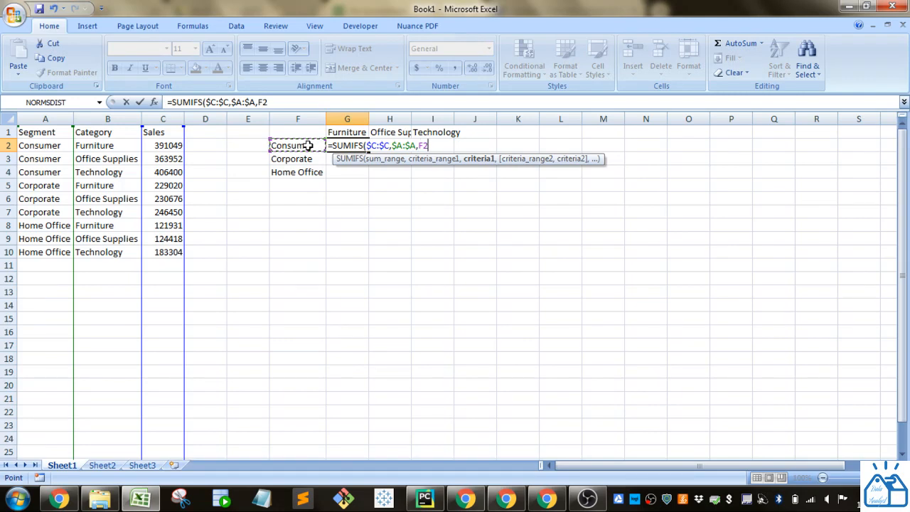
{"action": "key", "text": "F4"}
{"action": "key", "text": "F4"}
{"action": "key", "text": "F4"}
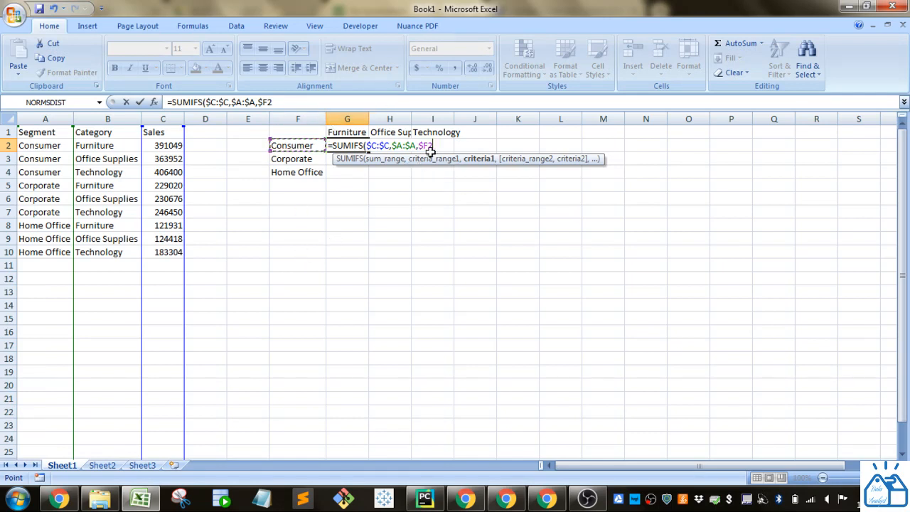
{"action": "type", "text": ","}
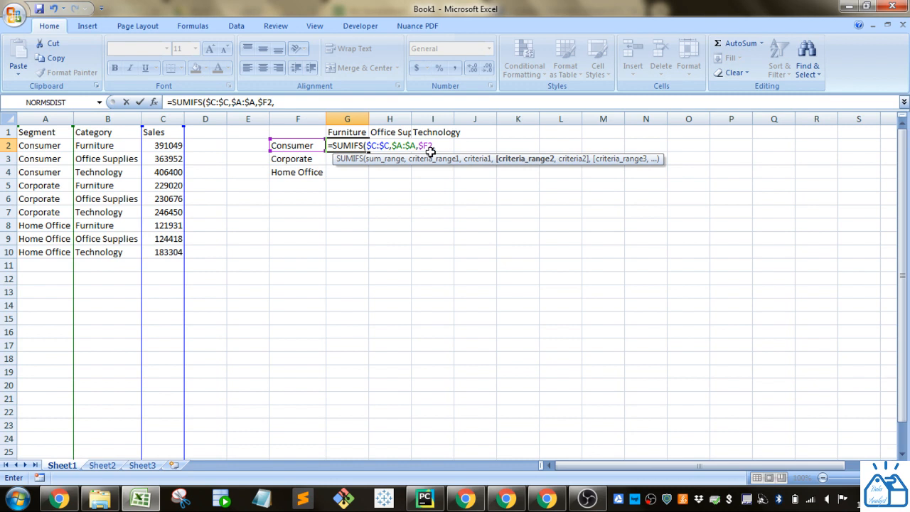
Add the Category column $B:$B as the second criteria range with the row-locked criterion G$1, and complete the formula.
{"action": "left_click", "coordinate": [117, 120]}
{"action": "key", "text": "F4"}
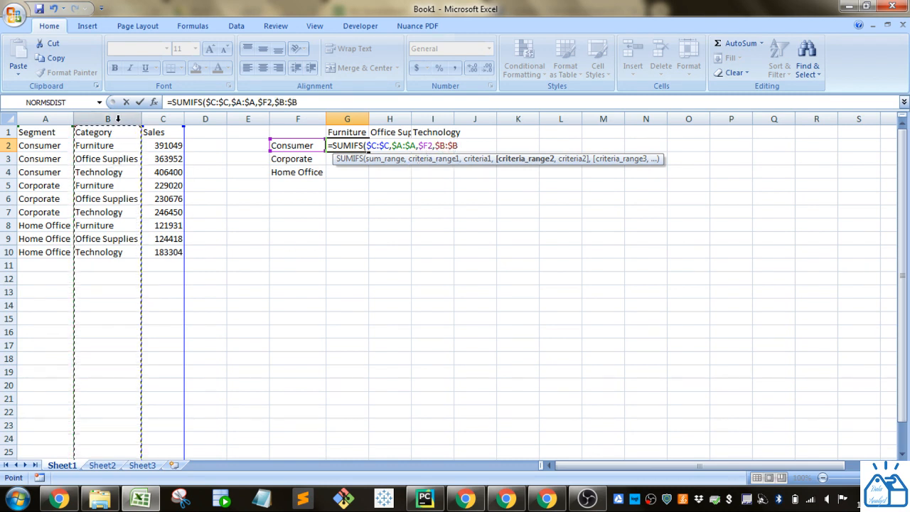
{"action": "type", "text": ","}
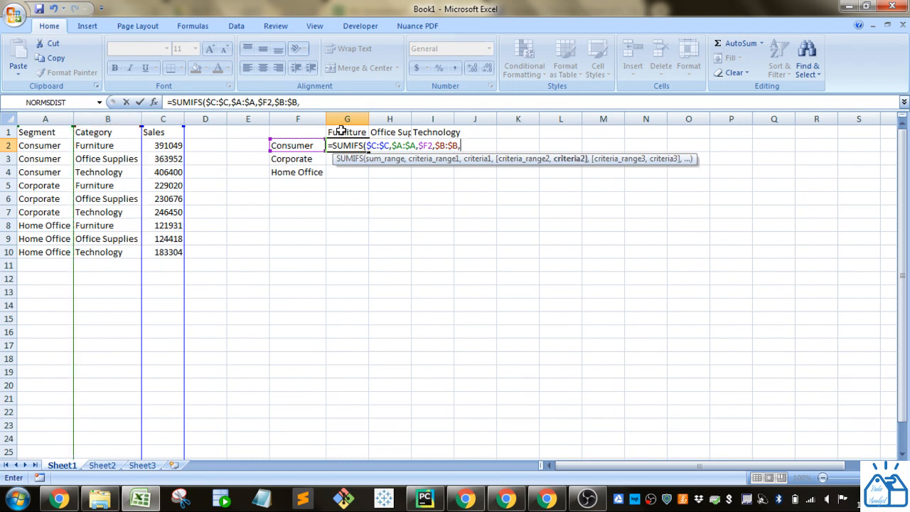
{"action": "left_click", "coordinate": [341, 132]}
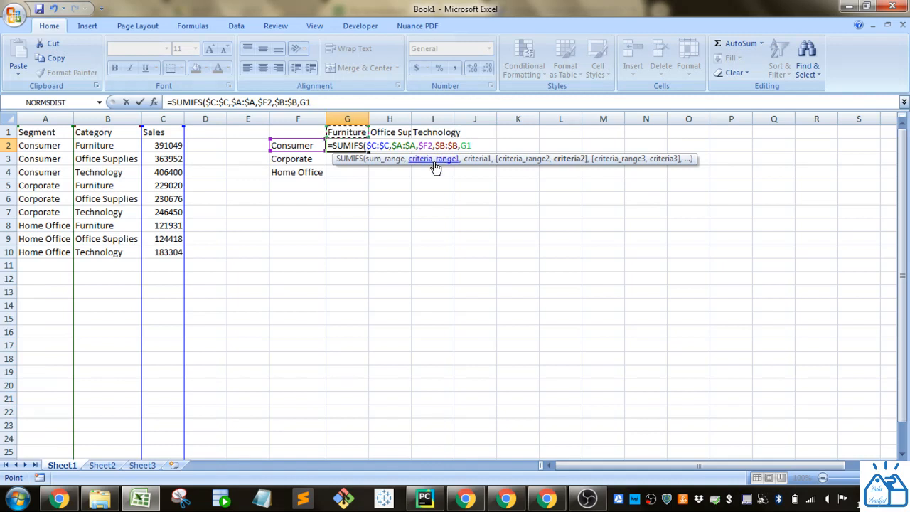
{"action": "key", "text": "F4"}
{"action": "key", "text": "F4"}
{"action": "type", "text": ")"}
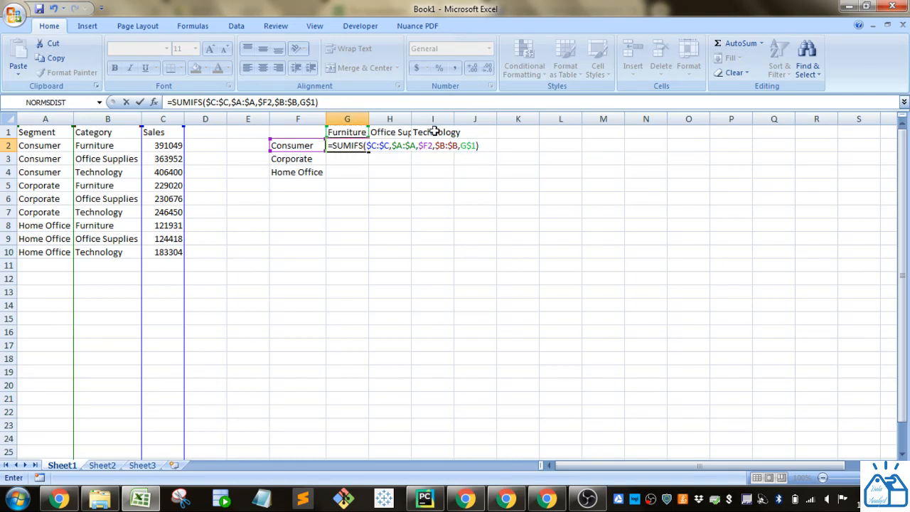
{"action": "key", "text": "Return"}
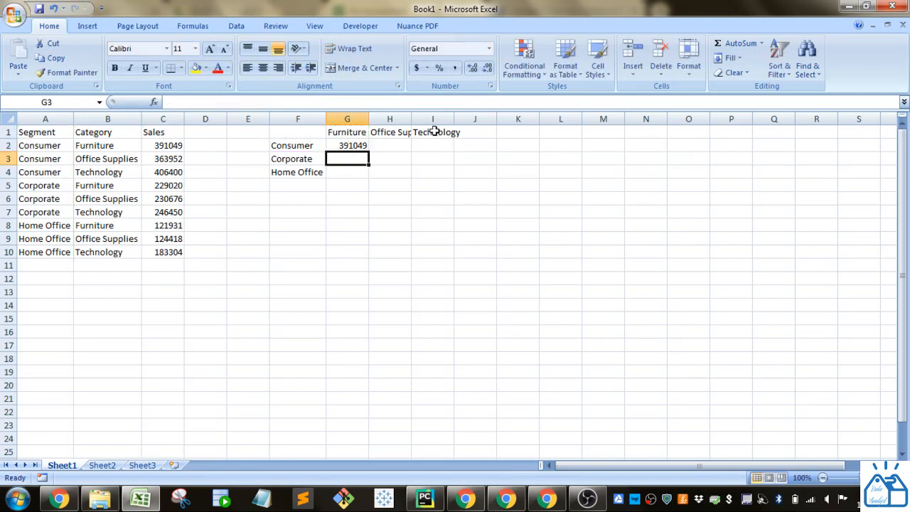
Fill the SUMIFS formula from G2 across G2:I4 and check the Consumer Furniture result against the source row A2:C2.
{"action": "left_click", "coordinate": [363, 145]}
{"action": "left_click_drag", "start_coordinate": [368, 151], "coordinate": [451, 176]}
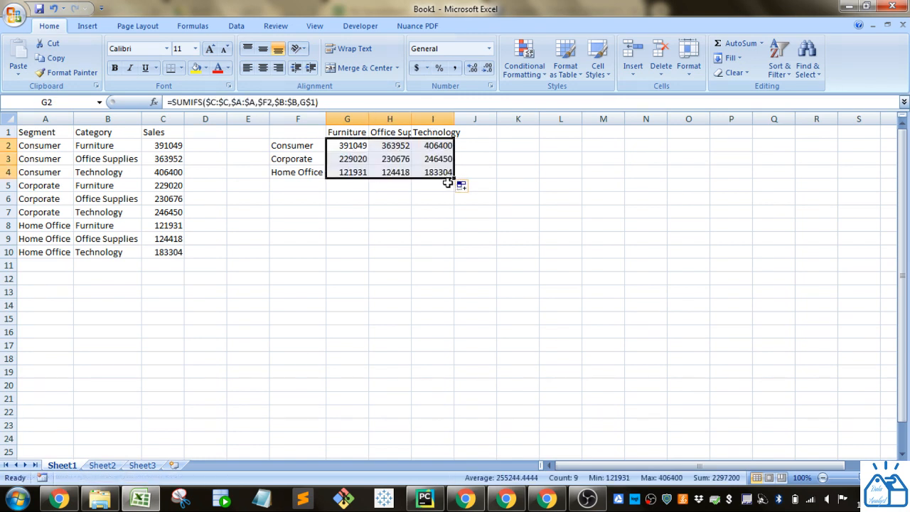
{"action": "left_click", "coordinate": [349, 147]}
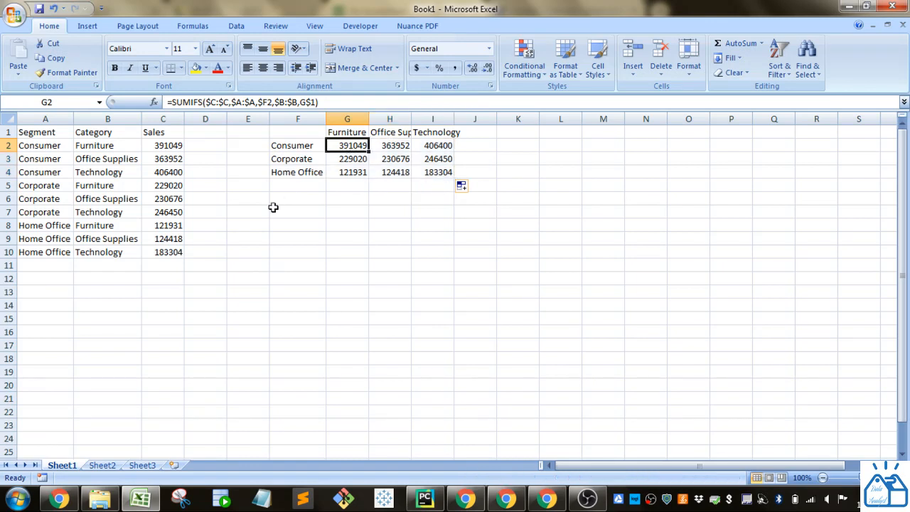
{"action": "left_click", "coordinate": [63, 147]}
{"action": "left_click", "coordinate": [92, 146]}
{"action": "left_click", "coordinate": [157, 147]}
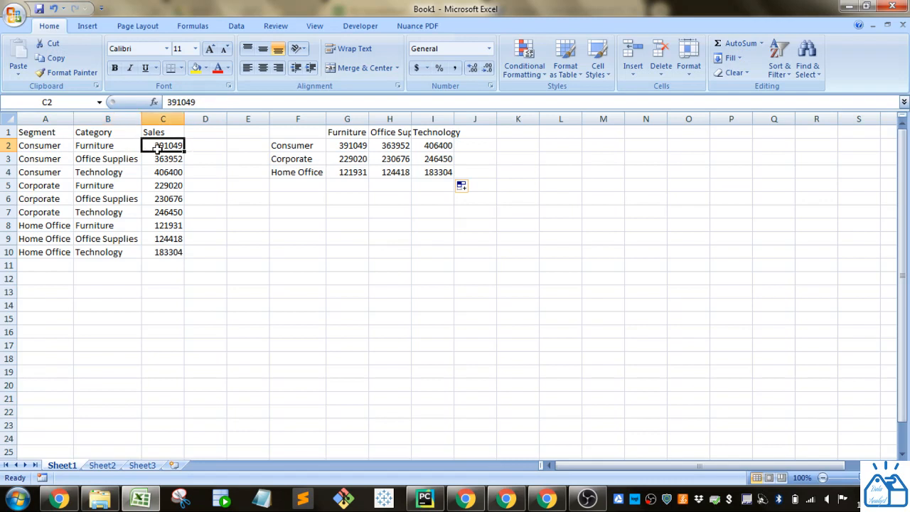
Add a test record in row 11 by copying Consumer and Furniture from A2:B2 and entering sales of 100000.
{"action": "left_click_drag", "start_coordinate": [59, 146], "coordinate": [89, 151]}
{"action": "key", "text": "ctrl+c"}
{"action": "left_click", "coordinate": [61, 265]}
{"action": "key", "text": "ctrl+v"}
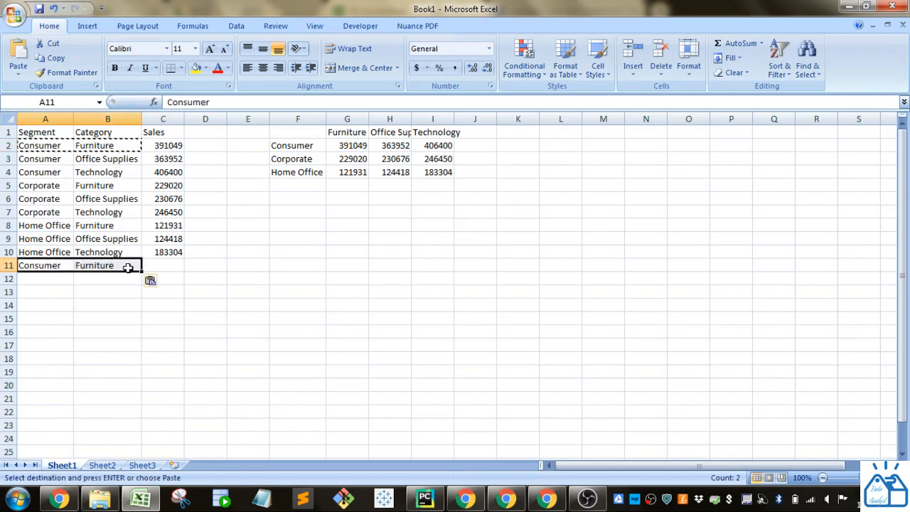
{"action": "left_click", "coordinate": [166, 265]}
{"action": "type", "text": "100"}
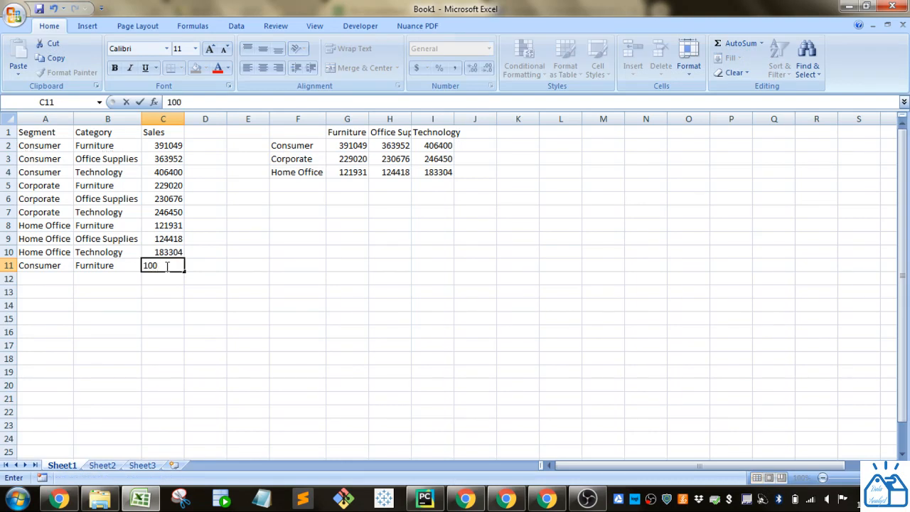
{"action": "type", "text": "000"}
{"action": "key", "text": "Return"}
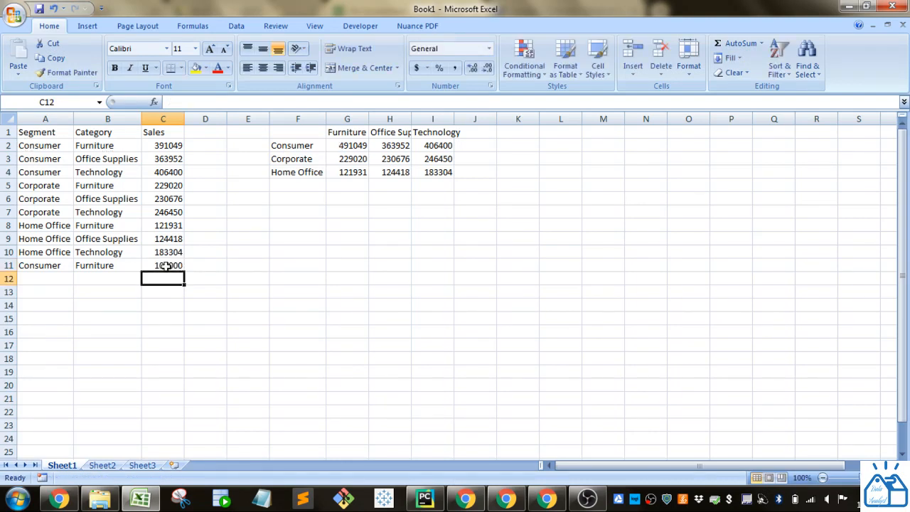
Check the combined sales of C2 and C11 against the table, and clear the test record from row 11.
{"action": "left_click", "coordinate": [181, 145]}
{"action": "left_click", "coordinate": [176, 264], "text": "ctrl"}
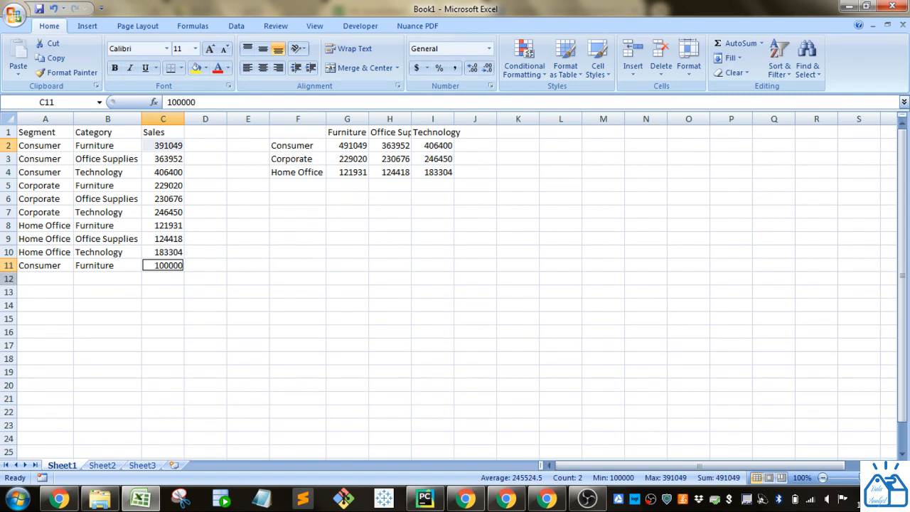
{"action": "left_click", "coordinate": [5, 265]}
{"action": "key", "text": "Delete"}
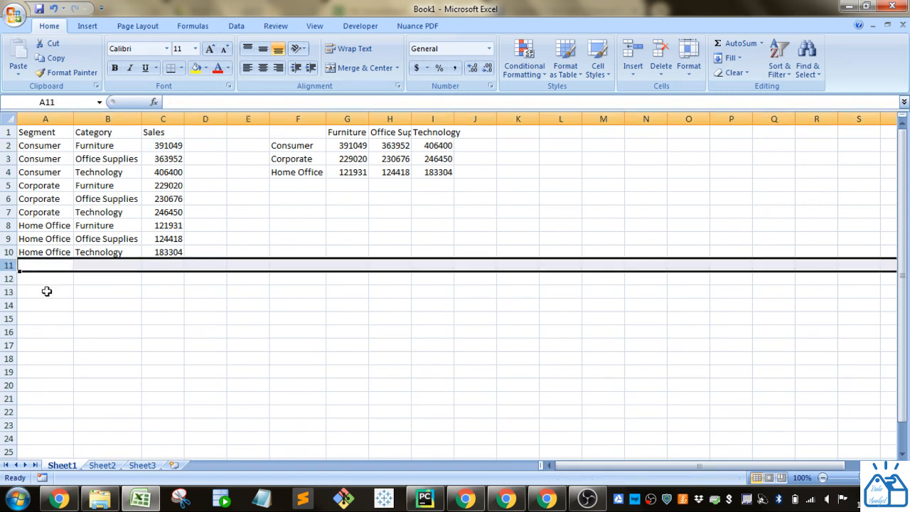
{"action": "left_click", "coordinate": [116, 329]}
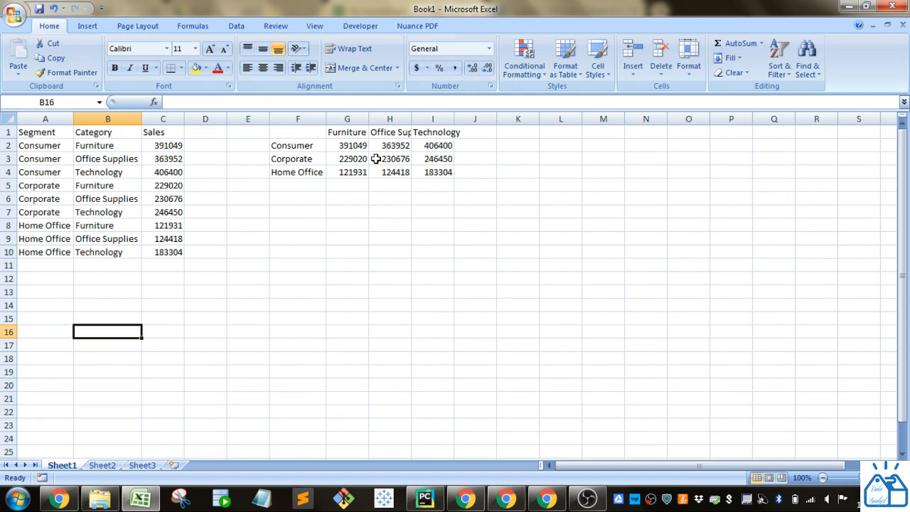
Insert a 2-D clustered bar chart from F1:I4 and switch its rows and columns so segments form the axis categories.
{"action": "left_click_drag", "start_coordinate": [322, 132], "coordinate": [433, 173]}
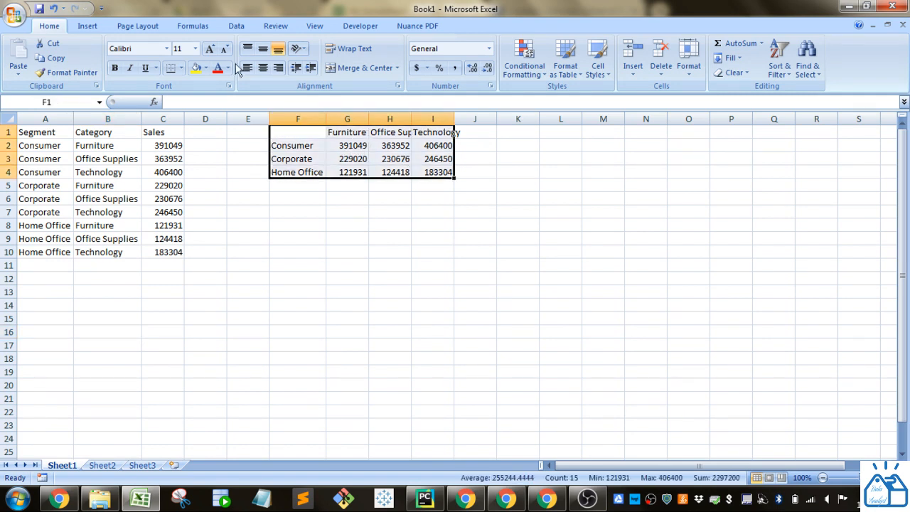
{"action": "left_click", "coordinate": [236, 27]}
{"action": "left_click", "coordinate": [88, 27]}
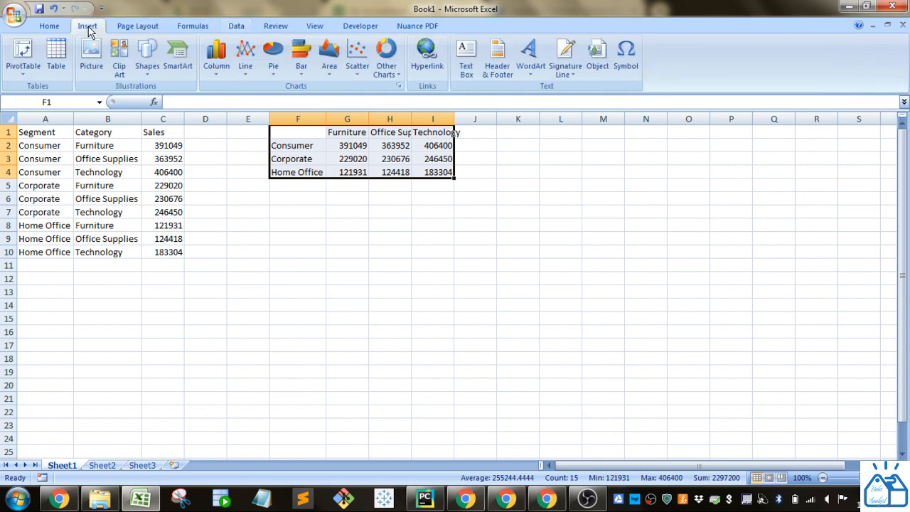
{"action": "left_click", "coordinate": [301, 71]}
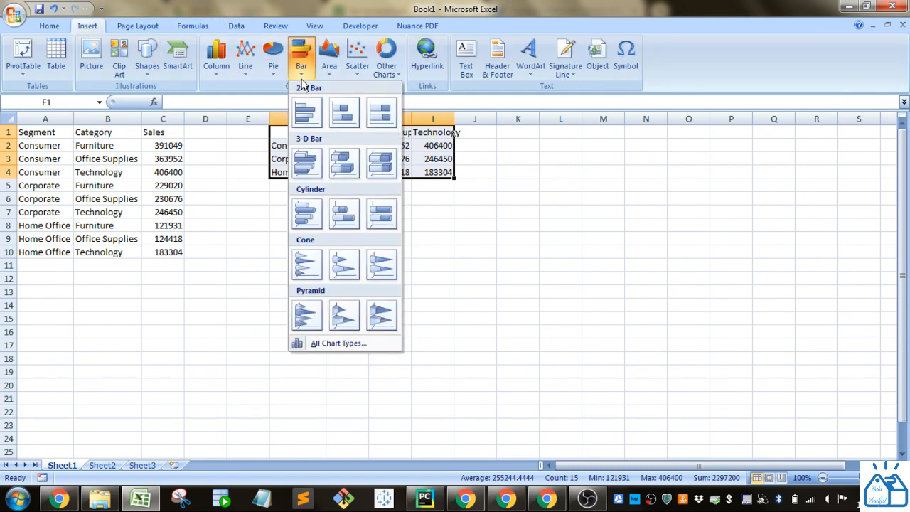
{"action": "left_click", "coordinate": [307, 115]}
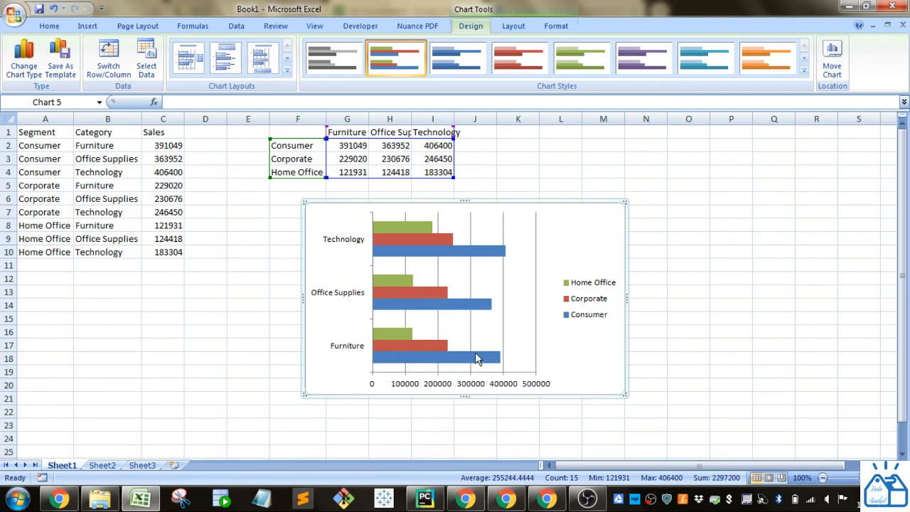
{"action": "left_click", "coordinate": [117, 62]}
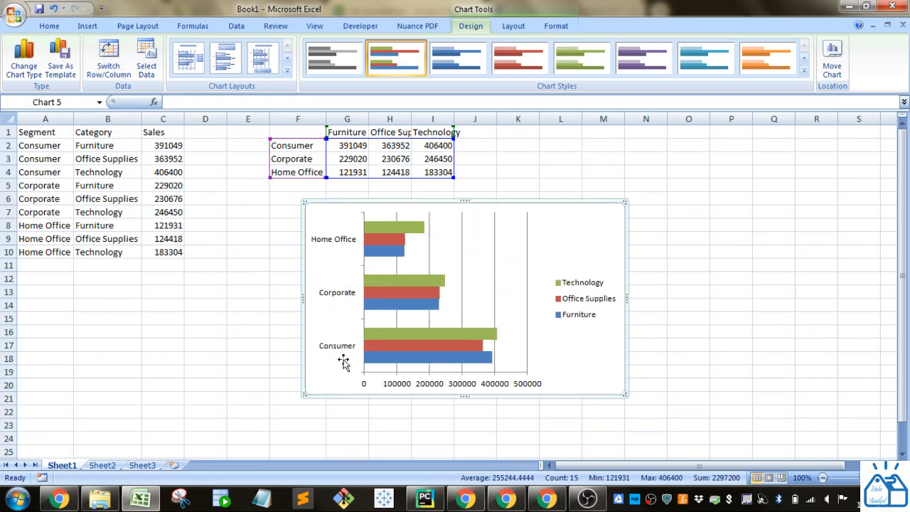
Try the green and purple chart styles on the bar chart, and apply the grayscale style.
{"action": "mouse_move", "coordinate": [383, 228]}
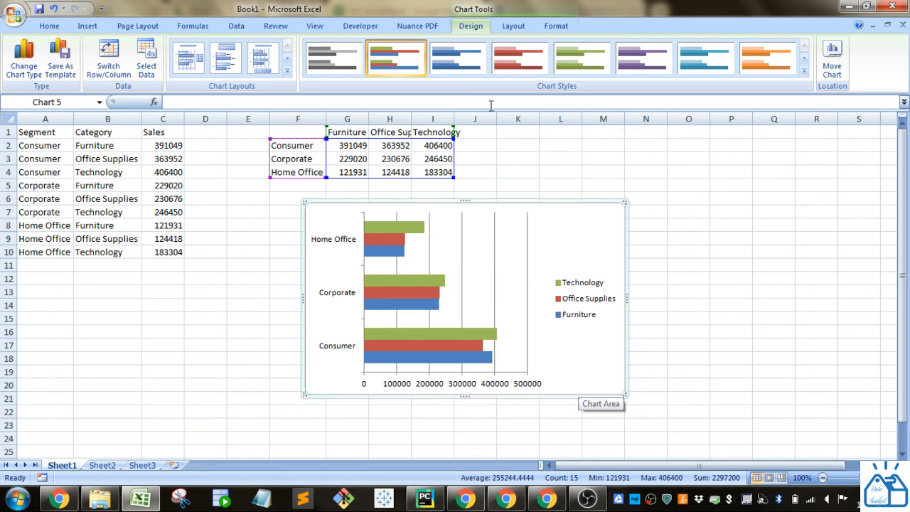
{"action": "left_click", "coordinate": [573, 57]}
{"action": "left_click", "coordinate": [636, 59]}
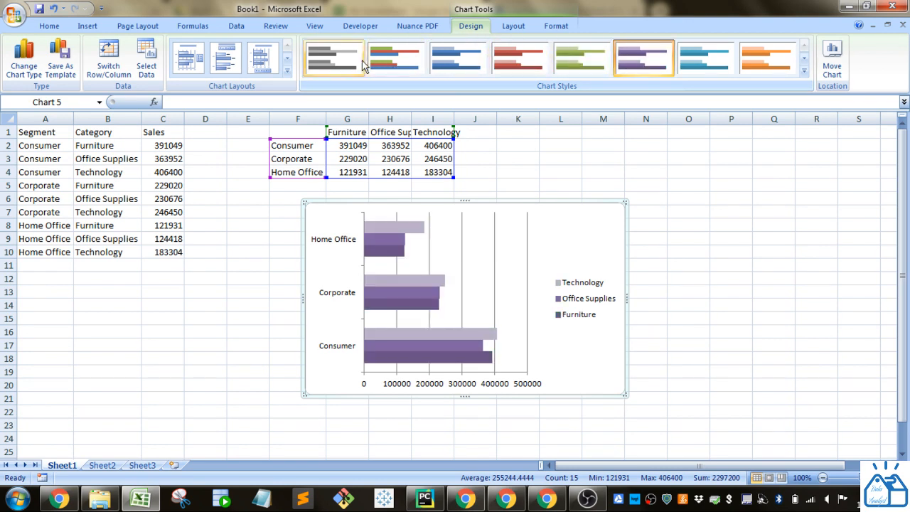
{"action": "left_click", "coordinate": [333, 57]}
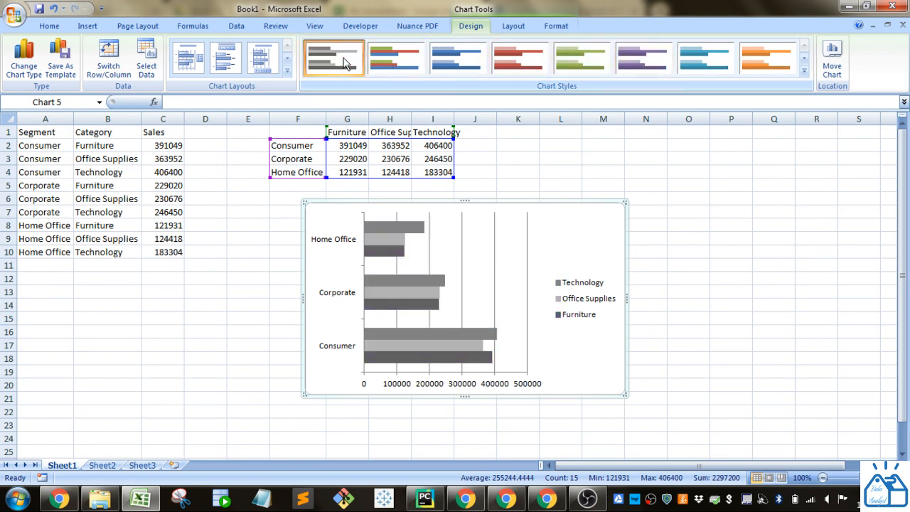
Apply the multicolour blue, red and green chart style to the bar chart.
{"action": "left_click", "coordinate": [406, 62]}
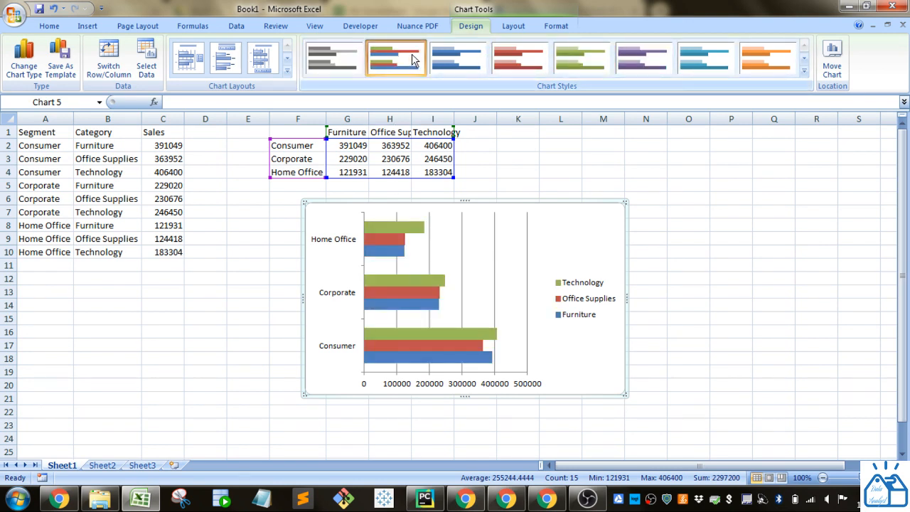
{"action": "left_click", "coordinate": [807, 59]}
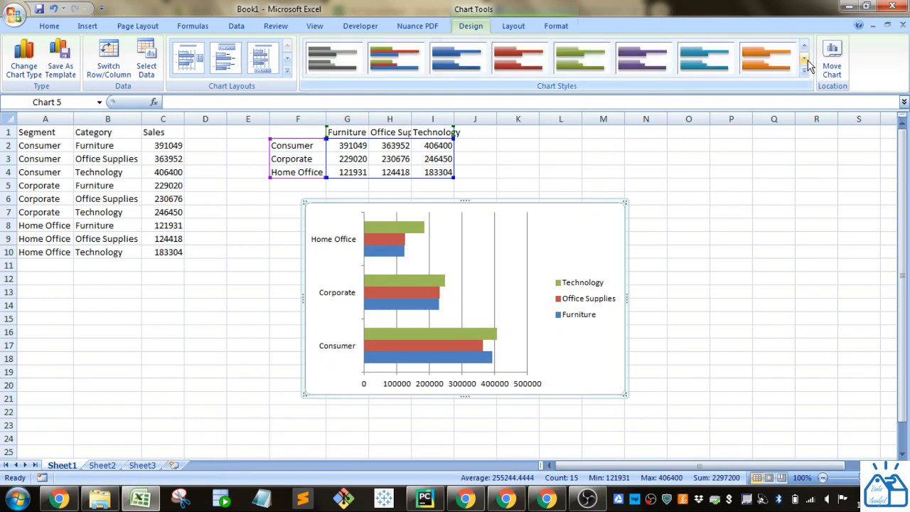
Add a title above the bar chart reading Awesome Sales Chart.
{"action": "left_click", "coordinate": [523, 27]}
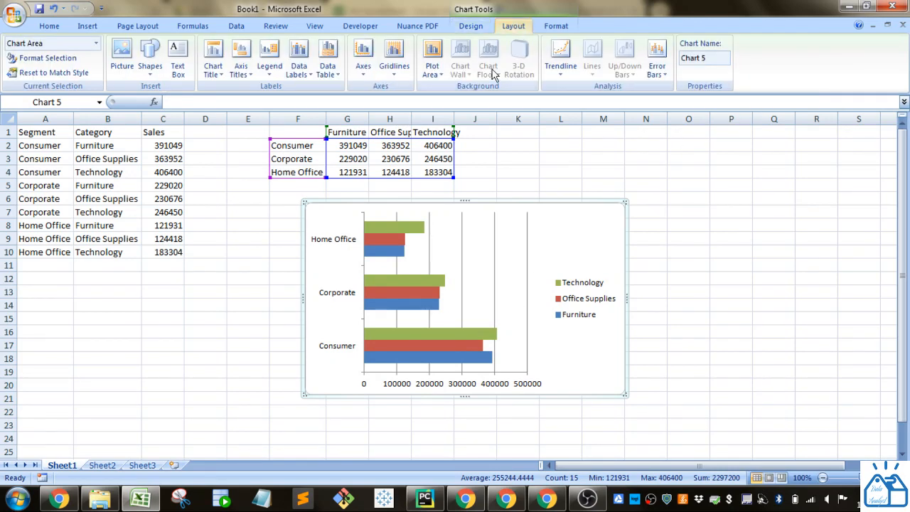
{"action": "left_click", "coordinate": [213, 62]}
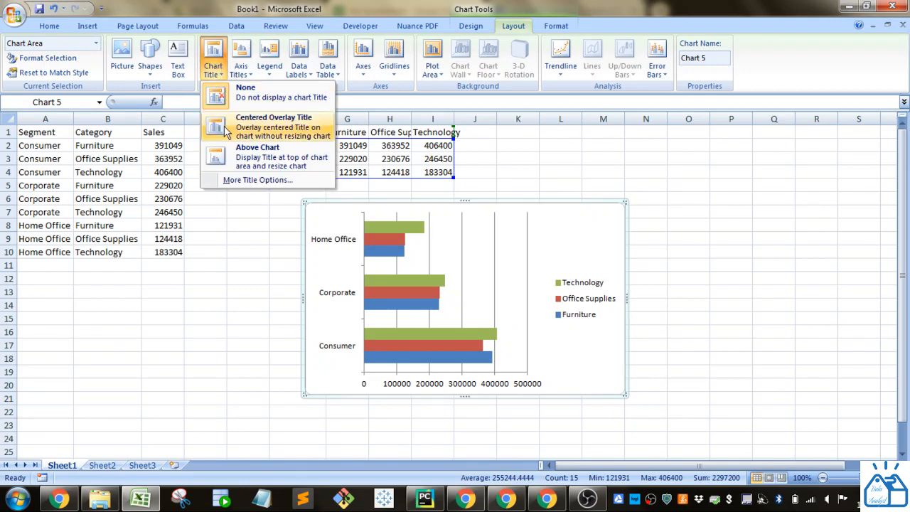
{"action": "left_click", "coordinate": [235, 158]}
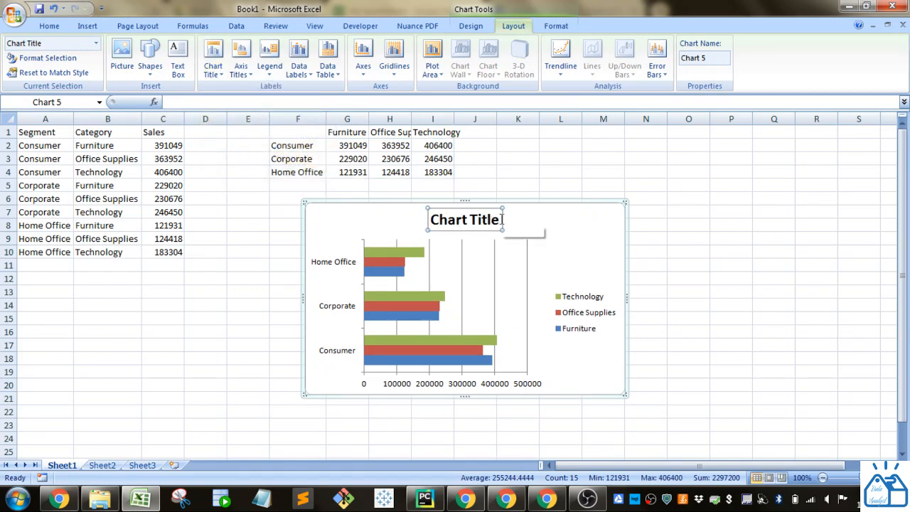
{"action": "left_click_drag", "start_coordinate": [499, 219], "coordinate": [412, 220]}
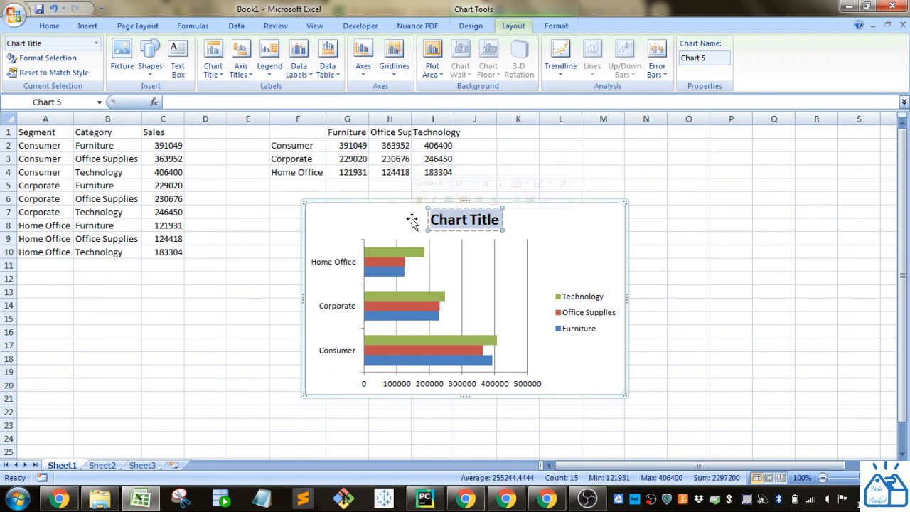
{"action": "type", "text": "Awes"}
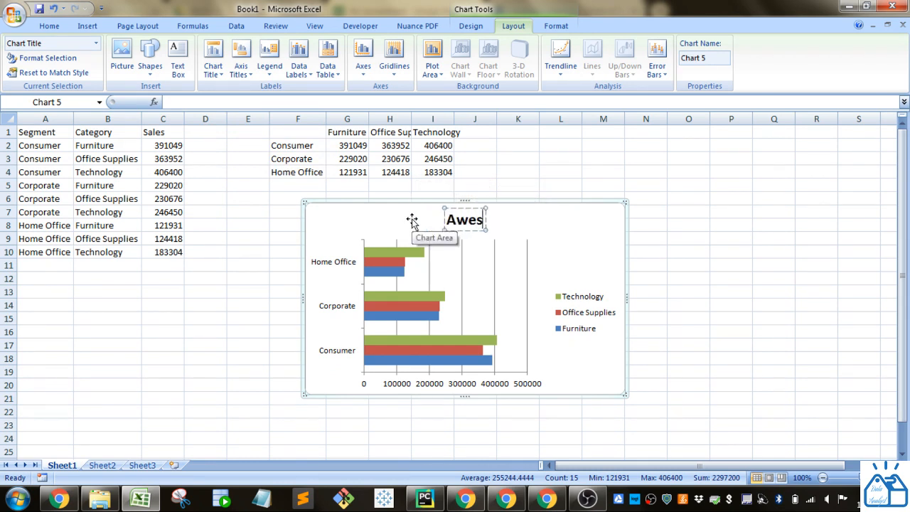
{"action": "type", "text": "ome Sale"}
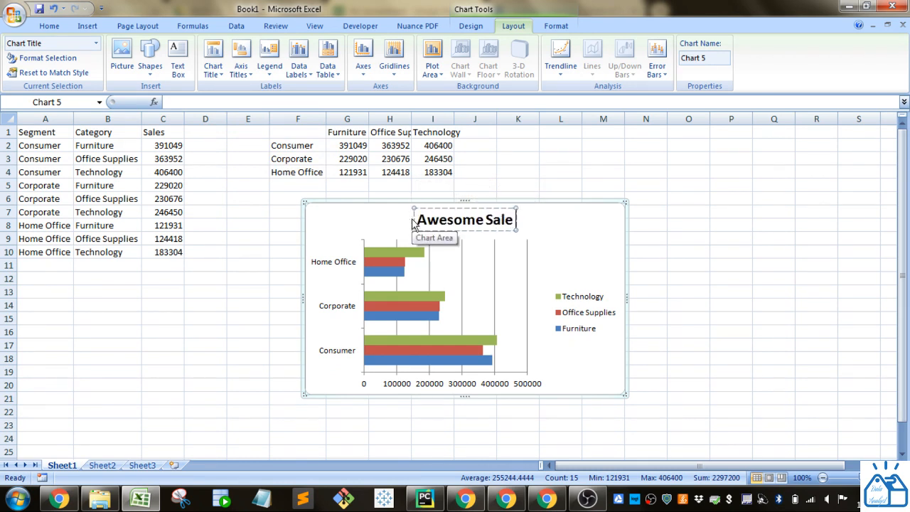
{"action": "type", "text": "s Chart"}
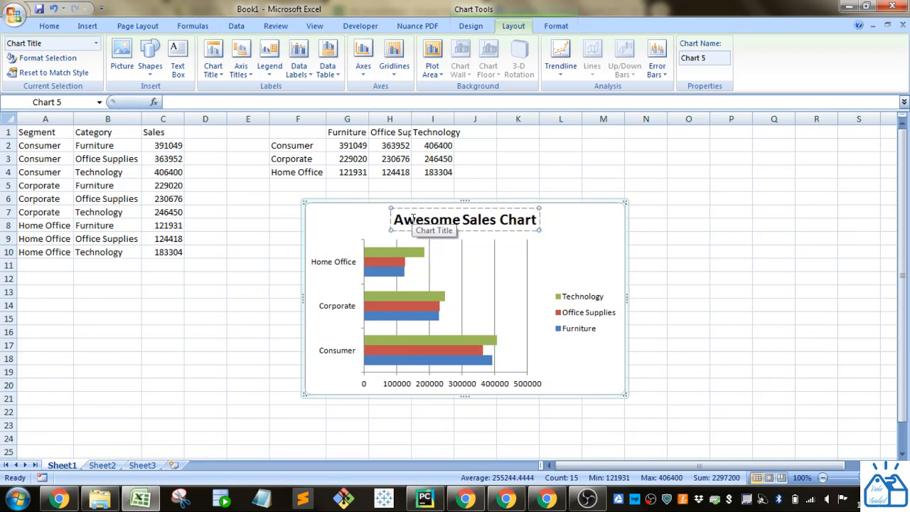
{"action": "left_click", "coordinate": [675, 238]}
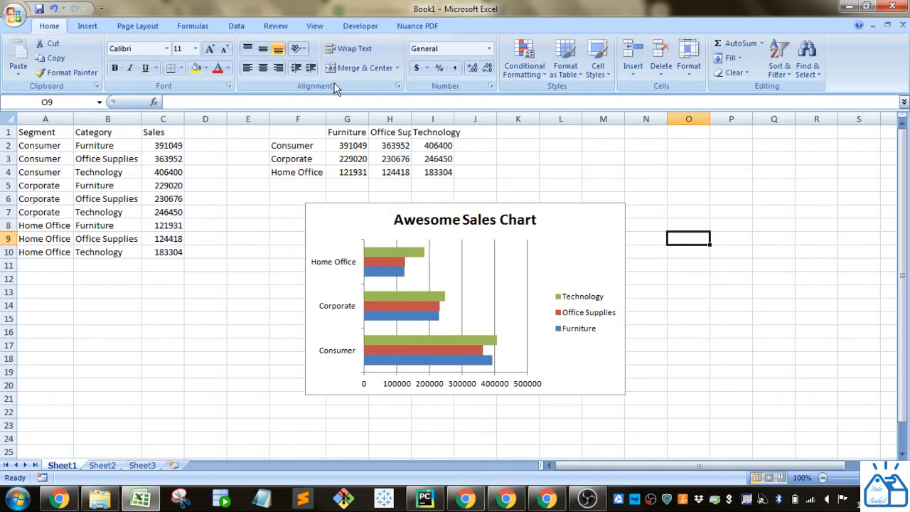
Add a title below the chart's horizontal axis reading Sales.
{"action": "left_click", "coordinate": [602, 255]}
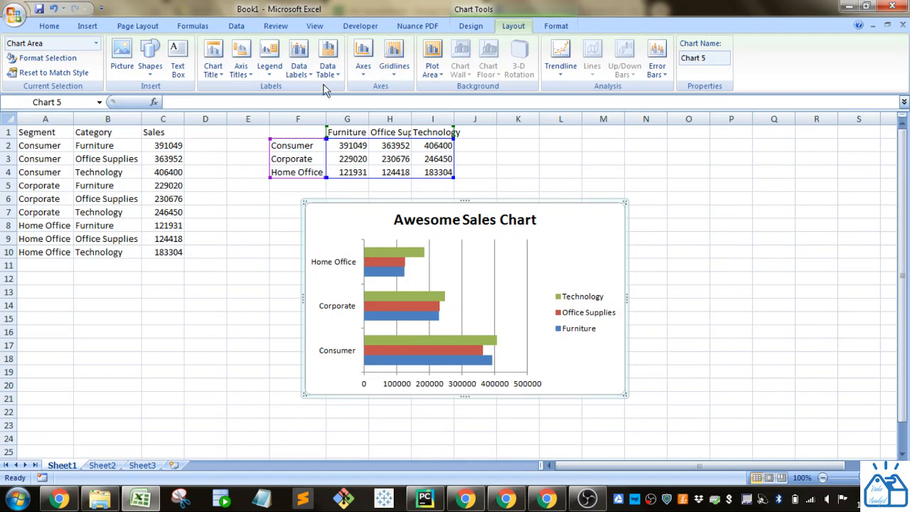
{"action": "left_click", "coordinate": [240, 71]}
{"action": "mouse_move", "coordinate": [254, 88]}
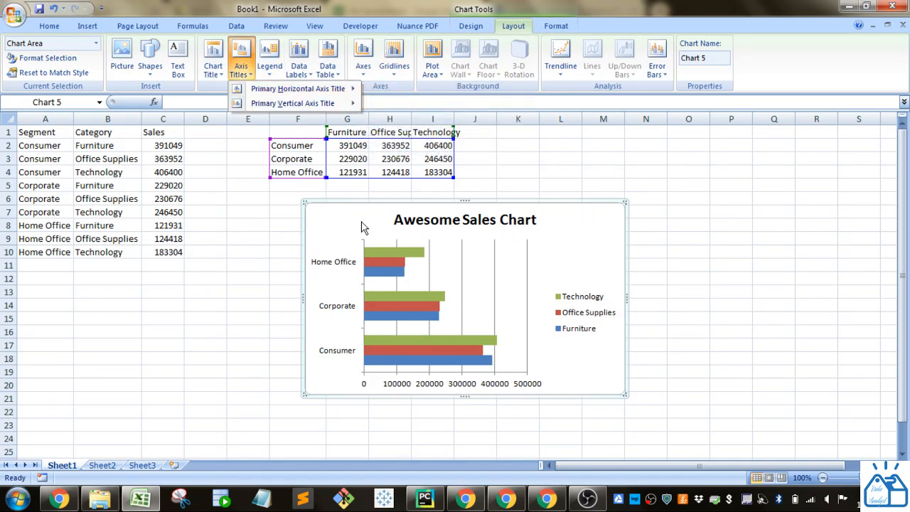
{"action": "mouse_move", "coordinate": [336, 91]}
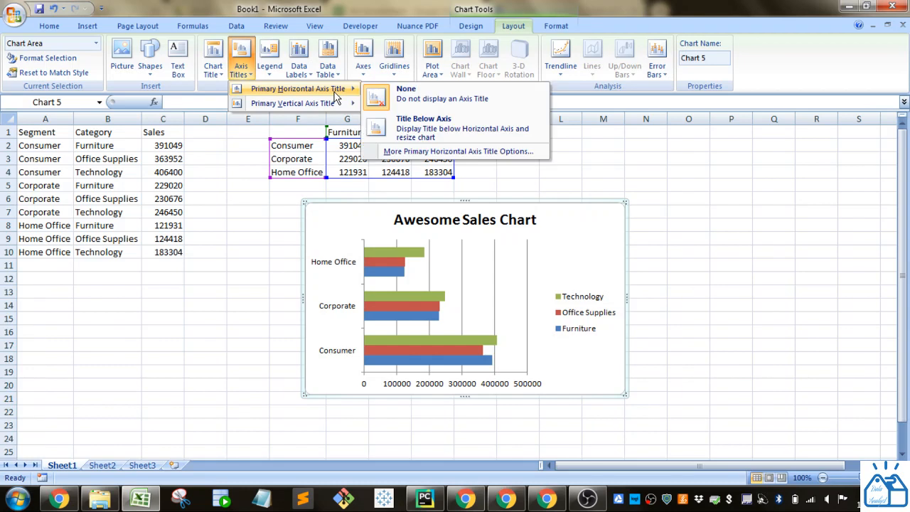
{"action": "left_click", "coordinate": [415, 131]}
{"action": "left_click_drag", "start_coordinate": [462, 379], "coordinate": [424, 377]}
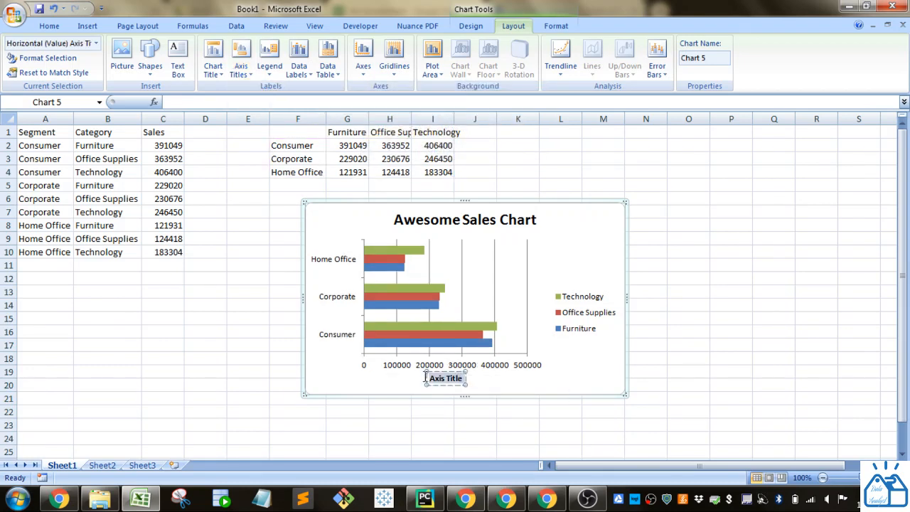
{"action": "type", "text": "Sales"}
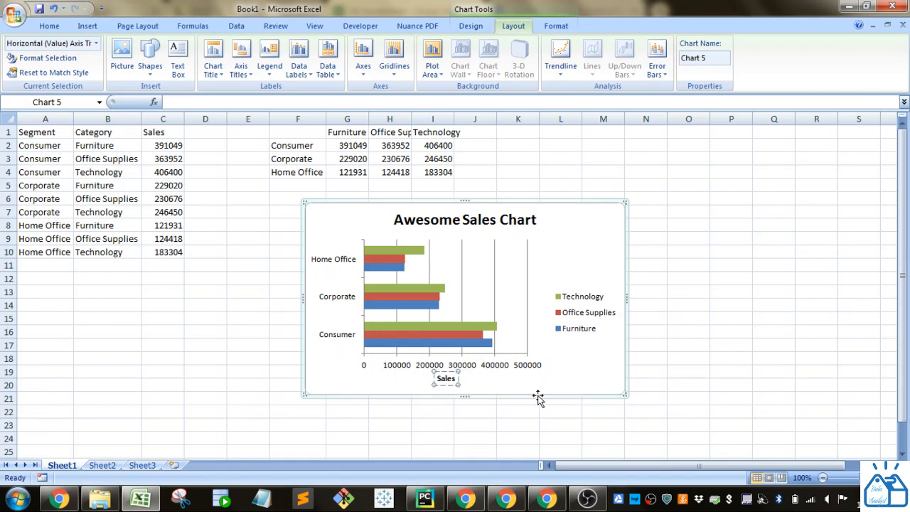
Add a title with vertical text to the chart's vertical axis reading Segment.
{"action": "left_click", "coordinate": [240, 70]}
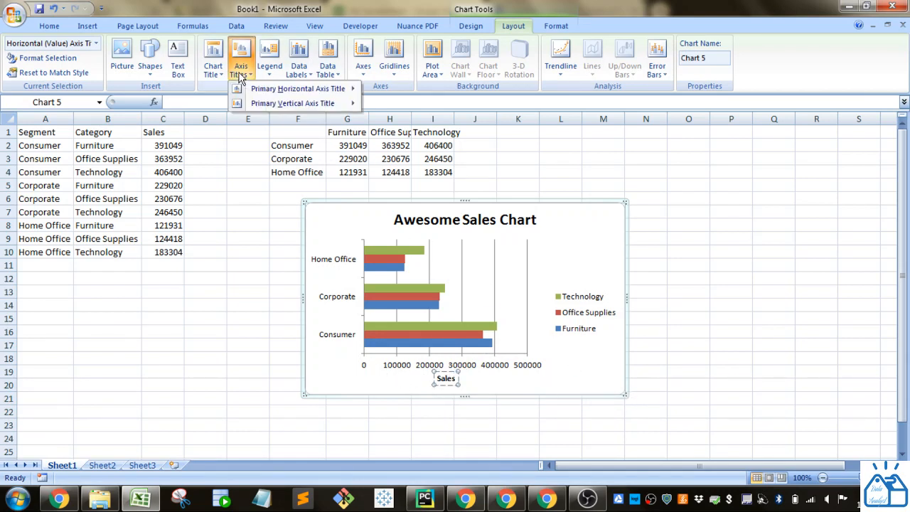
{"action": "mouse_move", "coordinate": [273, 104]}
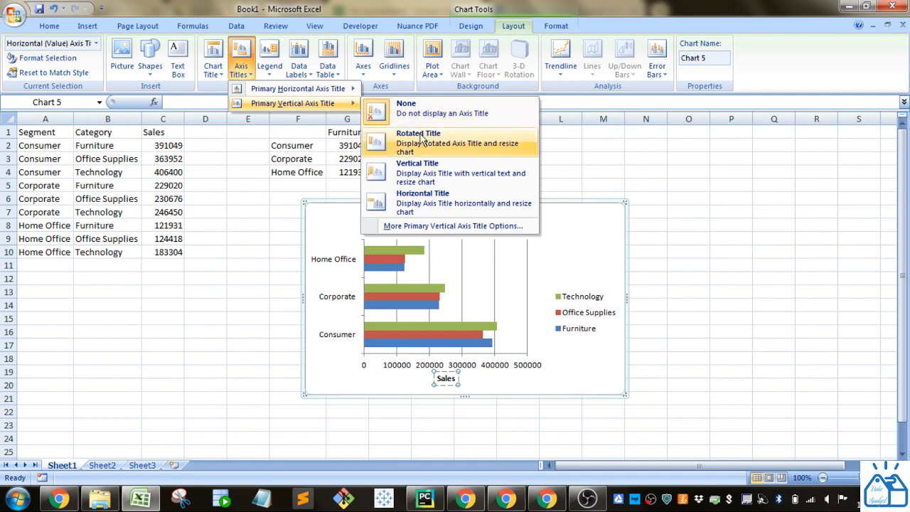
{"action": "left_click", "coordinate": [429, 180]}
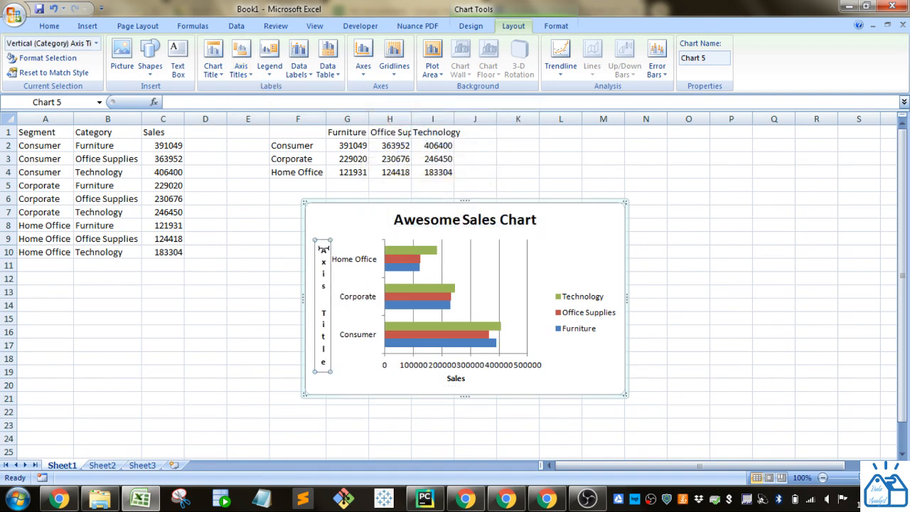
{"action": "left_click_drag", "start_coordinate": [322, 247], "coordinate": [305, 362]}
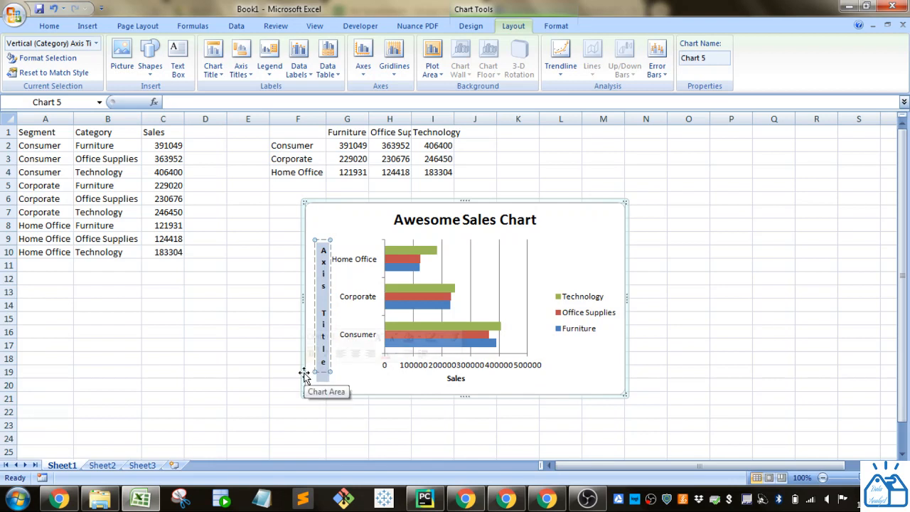
{"action": "type", "text": "Segment"}
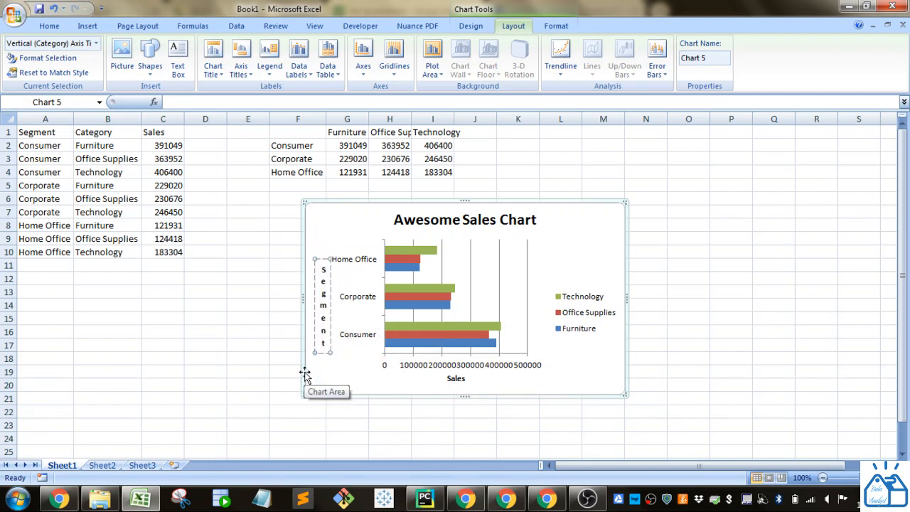
{"action": "left_click", "coordinate": [569, 264]}
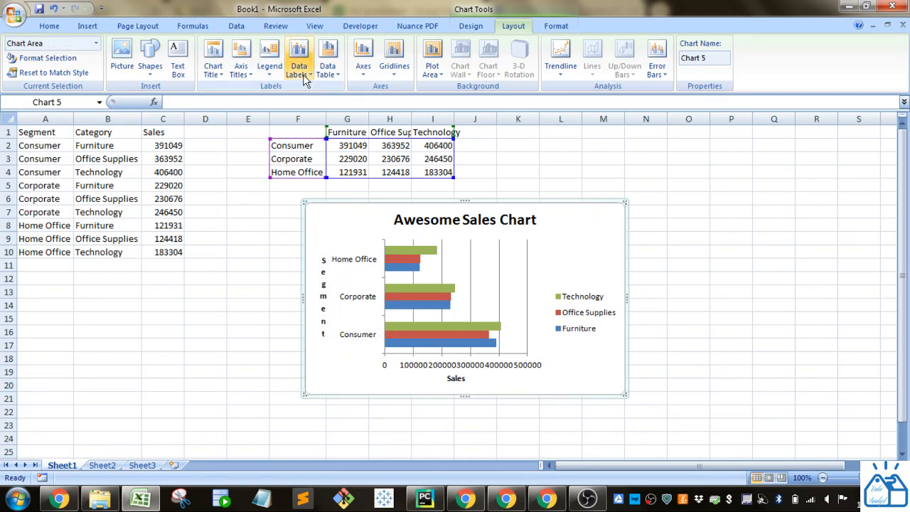
Try the legend at the top and left of the chart, and settle on the top placement.
{"action": "left_click", "coordinate": [275, 69]}
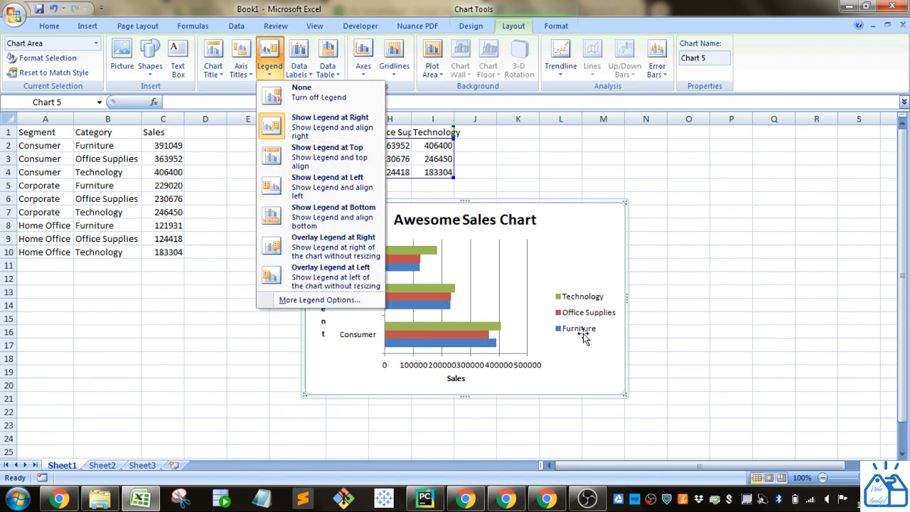
{"action": "left_click", "coordinate": [335, 158]}
{"action": "left_click", "coordinate": [269, 64]}
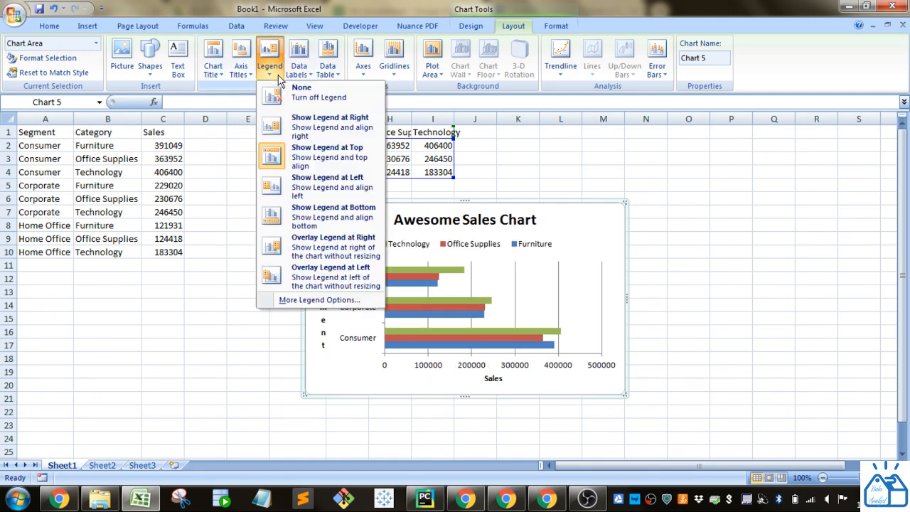
{"action": "left_click", "coordinate": [306, 192]}
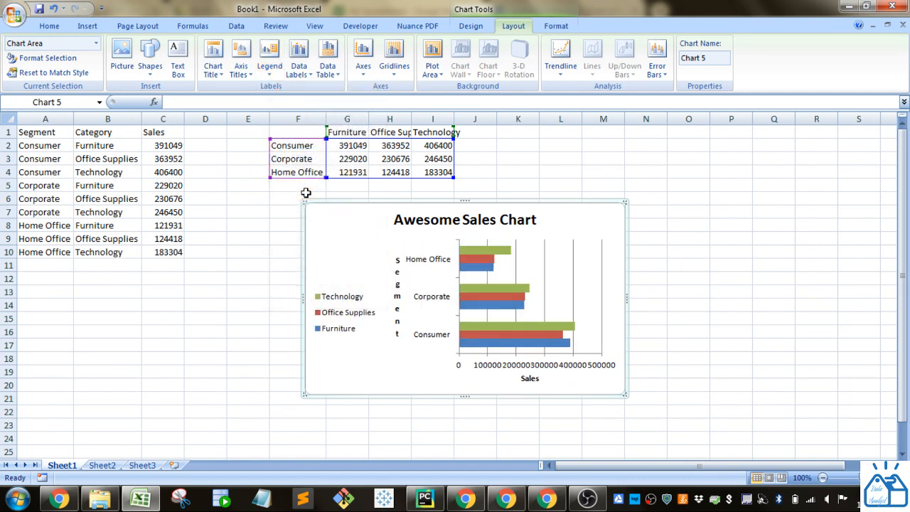
{"action": "left_click", "coordinate": [273, 71]}
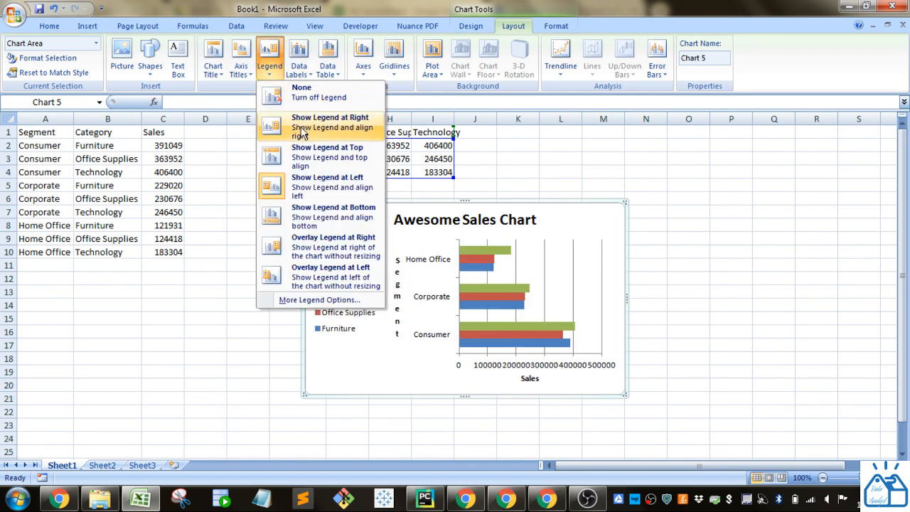
{"action": "left_click", "coordinate": [308, 157]}
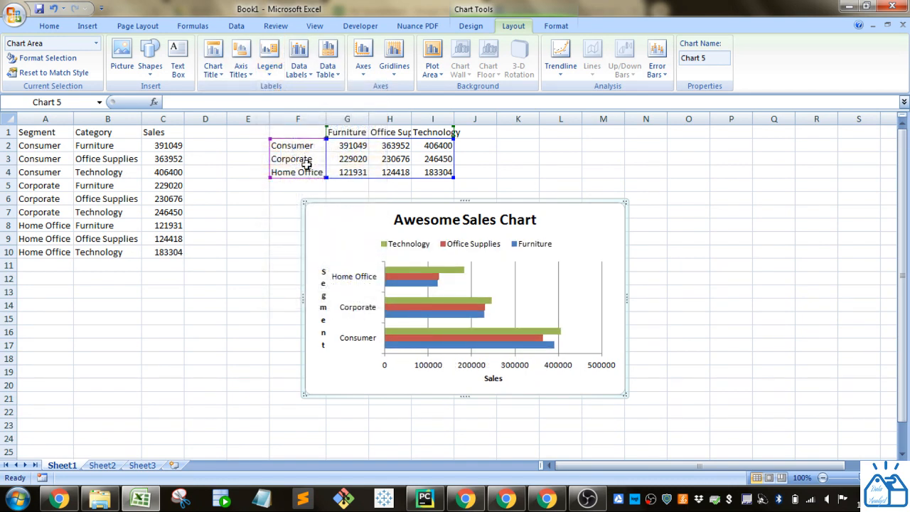
Add data labels centered on the chart's bars.
{"action": "left_click", "coordinate": [297, 67]}
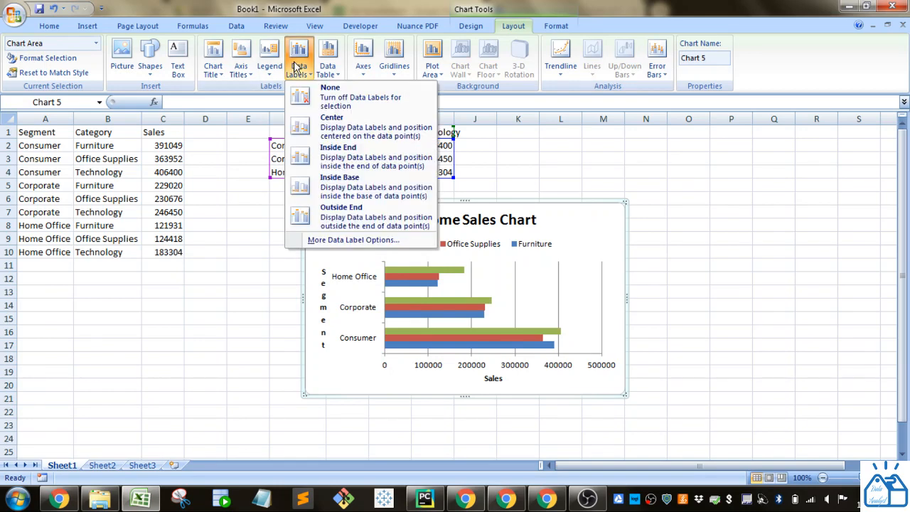
{"action": "left_click", "coordinate": [317, 136]}
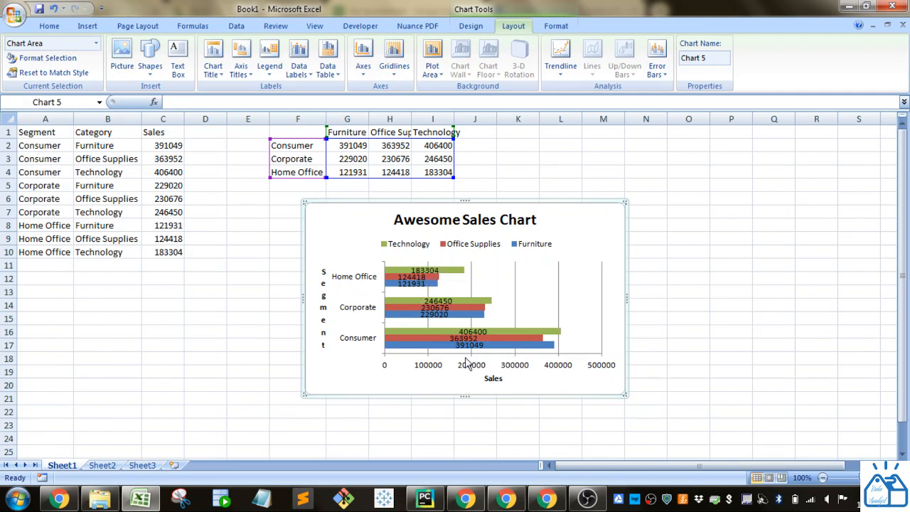
Show a data table without legend keys below the chart, and enlarge the chart down to row 25 and across to column P.
{"action": "left_click", "coordinate": [327, 71]}
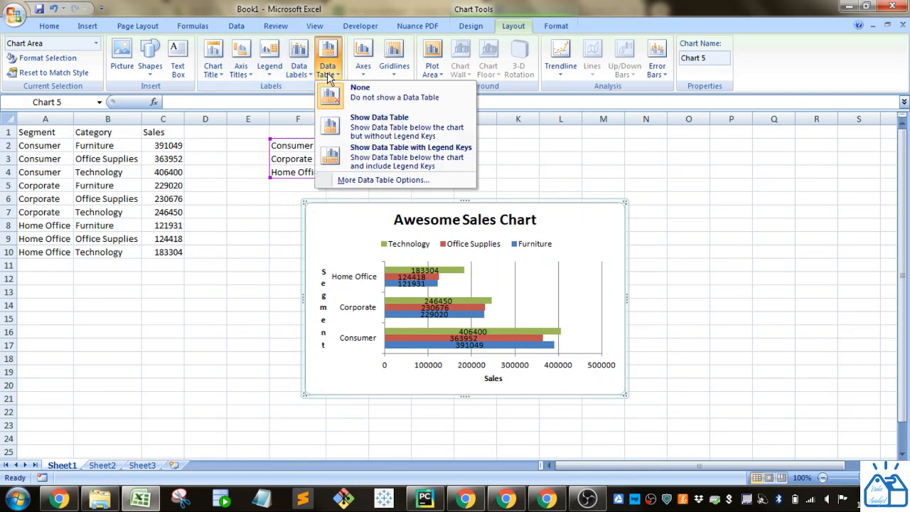
{"action": "left_click", "coordinate": [333, 126]}
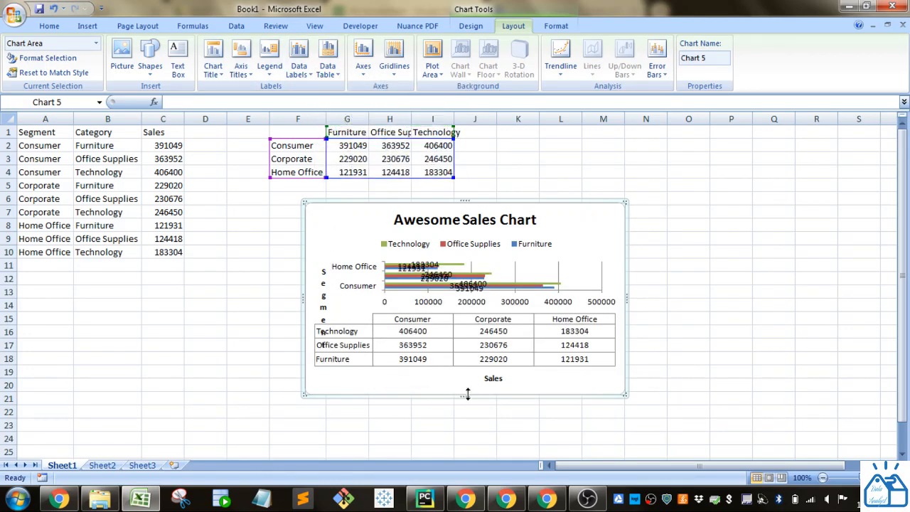
{"action": "left_click_drag", "start_coordinate": [467, 397], "coordinate": [465, 453]}
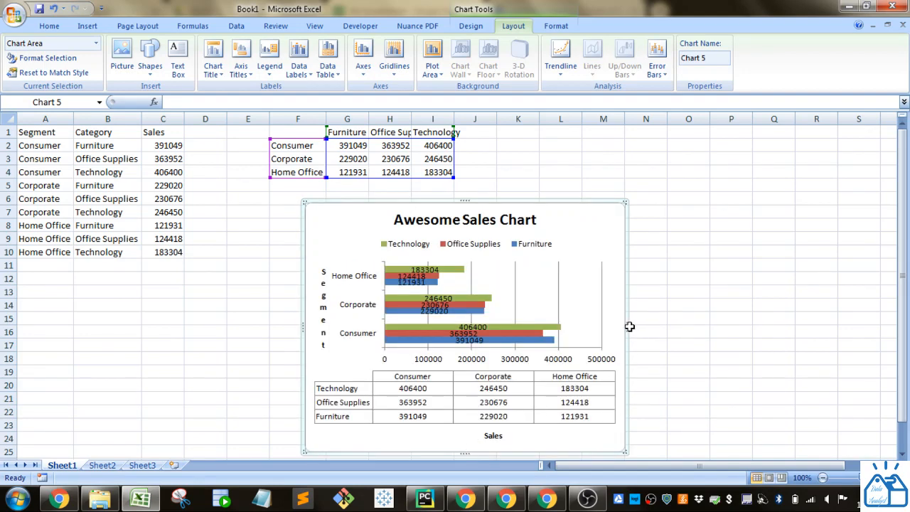
{"action": "left_click_drag", "start_coordinate": [629, 327], "coordinate": [717, 326]}
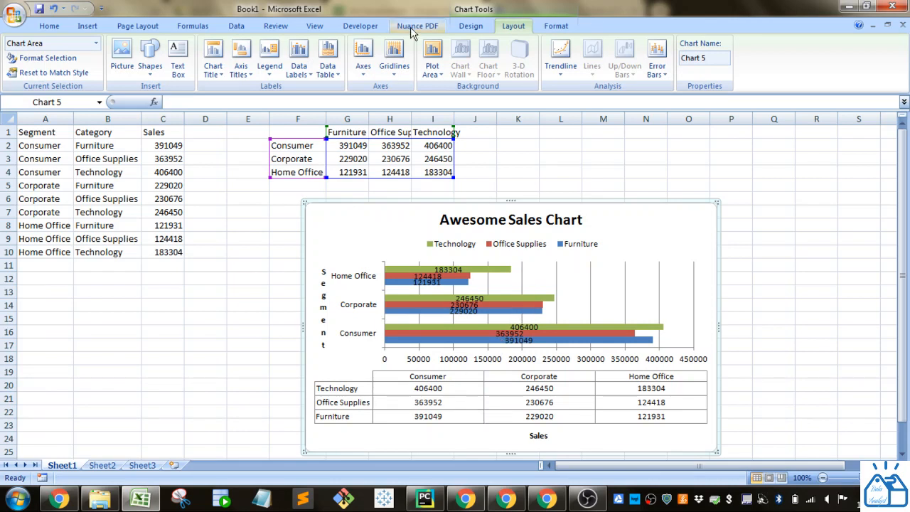
Remove the primary vertical gridlines from the bar chart.
{"action": "left_click", "coordinate": [391, 71]}
{"action": "mouse_move", "coordinate": [404, 92]}
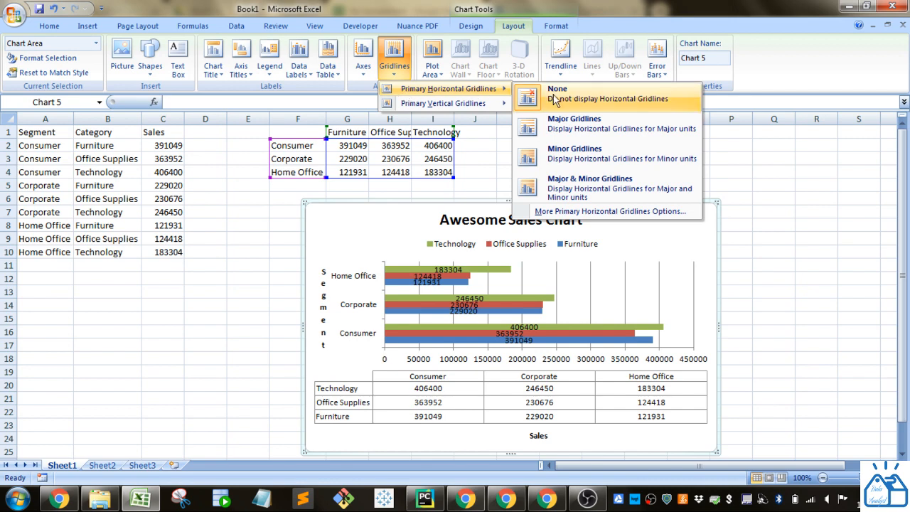
{"action": "mouse_move", "coordinate": [443, 103]}
{"action": "left_click", "coordinate": [579, 109]}
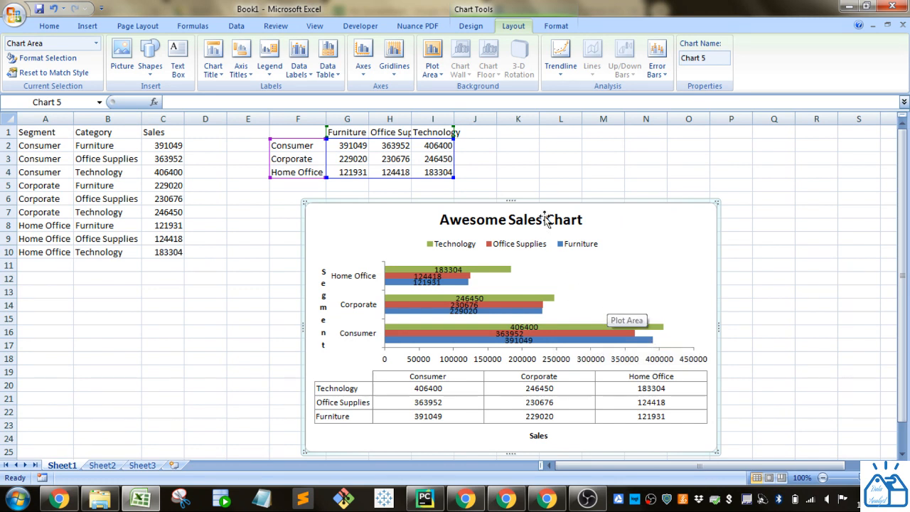
{"action": "left_click", "coordinate": [441, 76]}
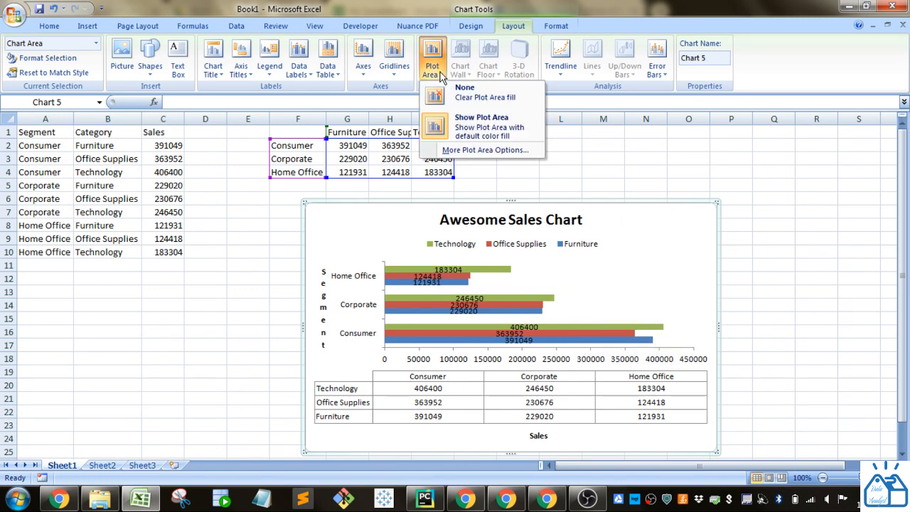
{"action": "left_click", "coordinate": [484, 150]}
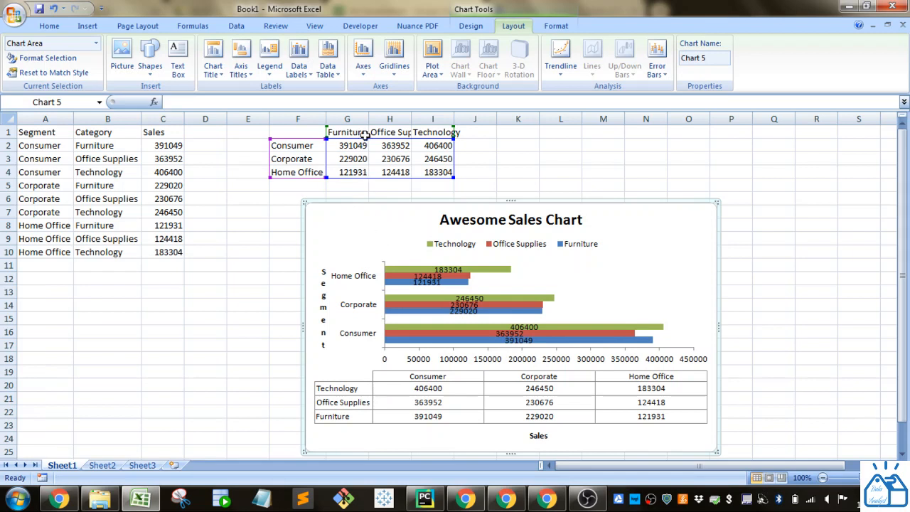
{"action": "left_click", "coordinate": [468, 26]}
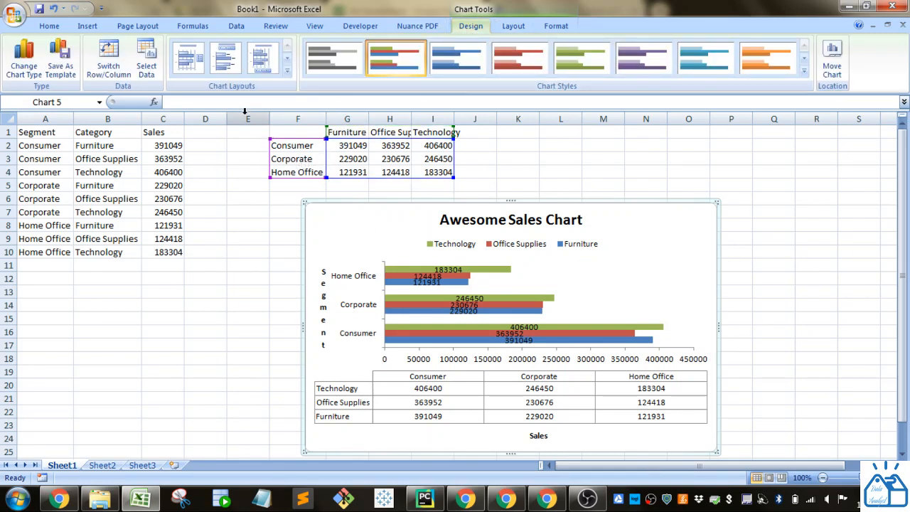
Delete the clustered bar chart and insert a 2-D stacked bar chart from the cross-tab range F1:I4.
{"action": "left_click_drag", "start_coordinate": [298, 135], "coordinate": [434, 176]}
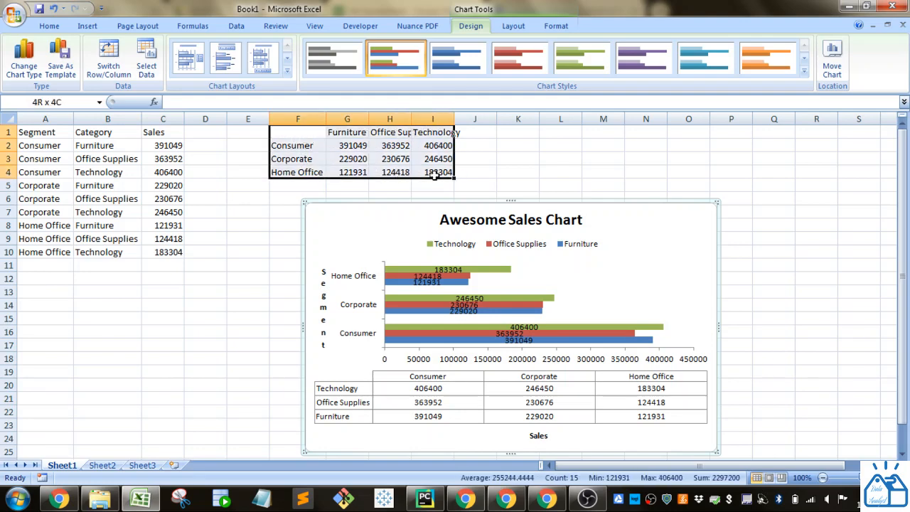
{"action": "left_click", "coordinate": [642, 240]}
{"action": "key", "text": "Delete"}
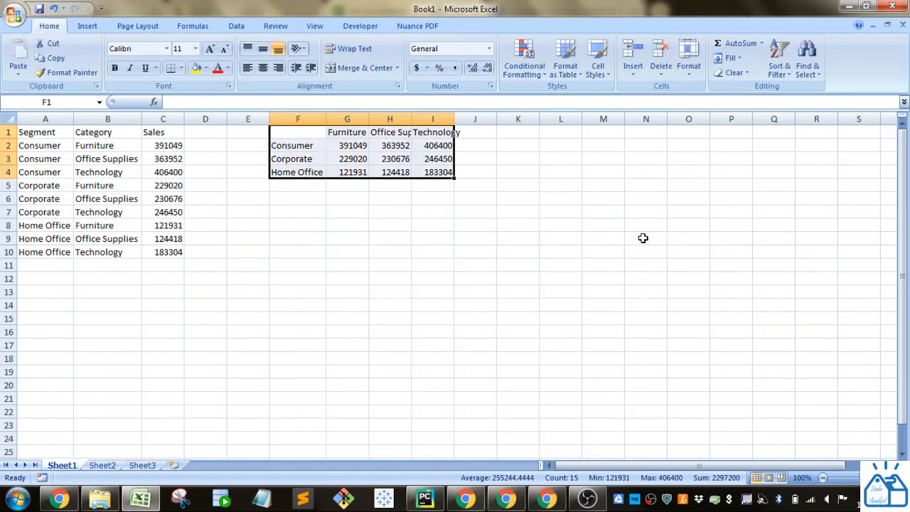
{"action": "left_click", "coordinate": [88, 25]}
{"action": "left_click", "coordinate": [302, 69]}
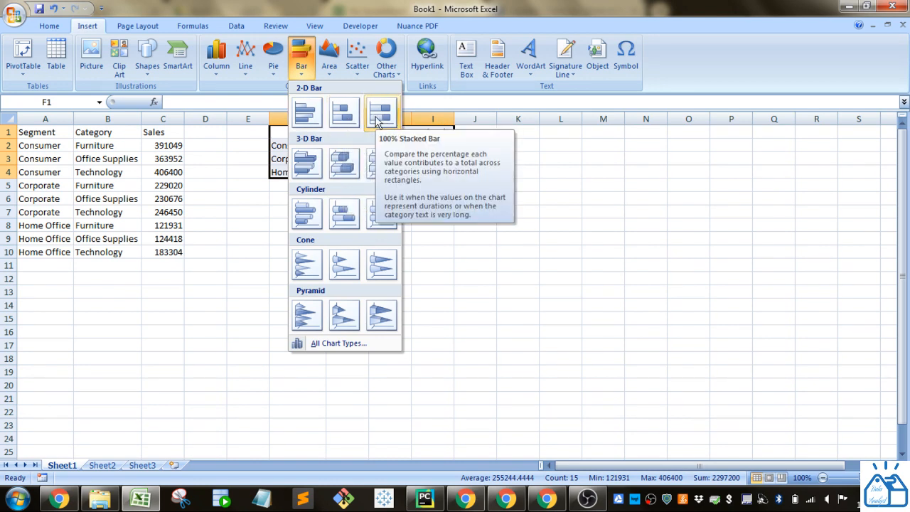
{"action": "left_click", "coordinate": [349, 127]}
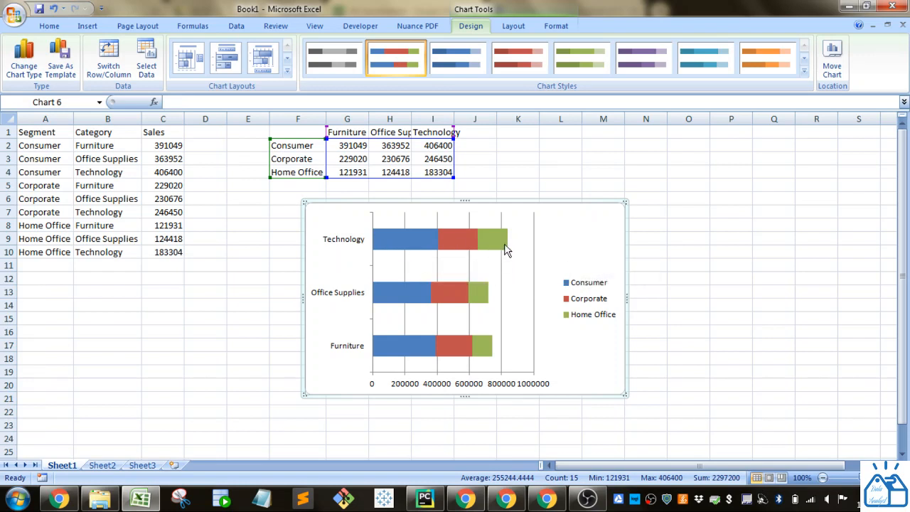
{"action": "mouse_move", "coordinate": [377, 242]}
Change the stacked bar chart to a 2-D 100% stacked bar chart.
{"action": "left_click", "coordinate": [86, 26]}
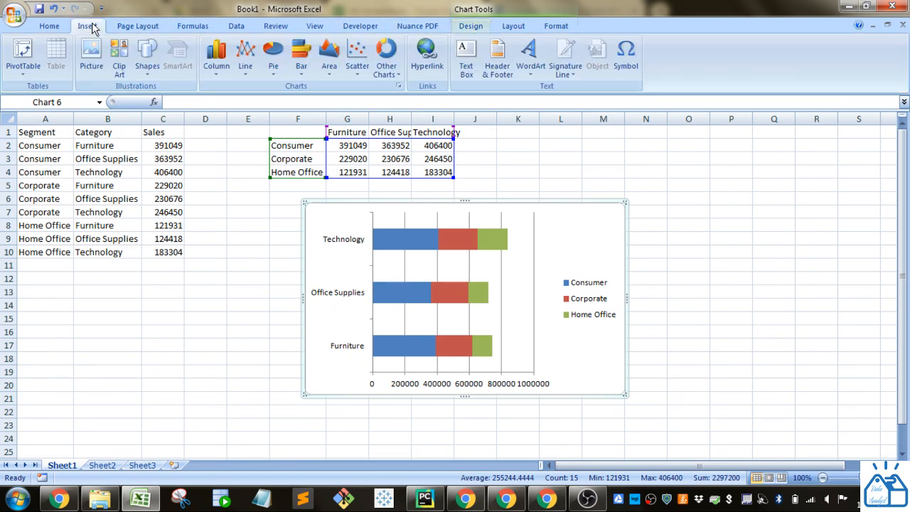
{"action": "left_click", "coordinate": [466, 26]}
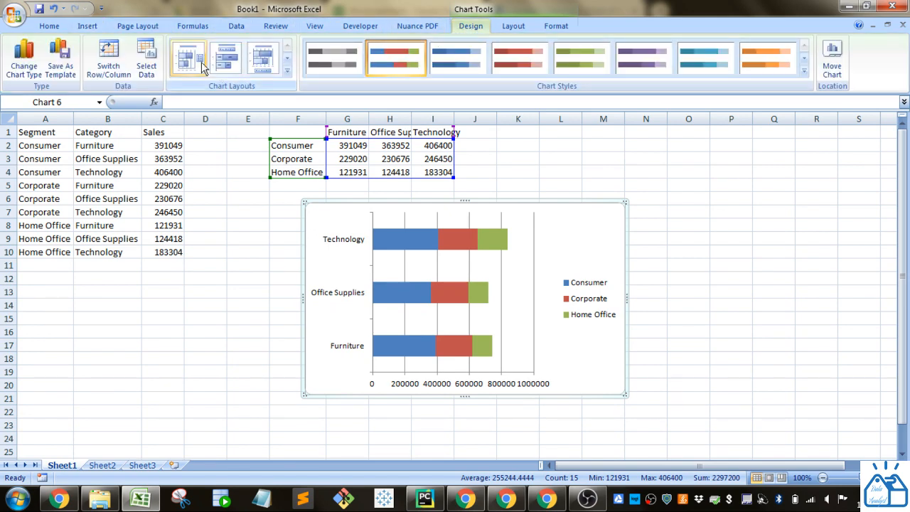
{"action": "left_click", "coordinate": [84, 26]}
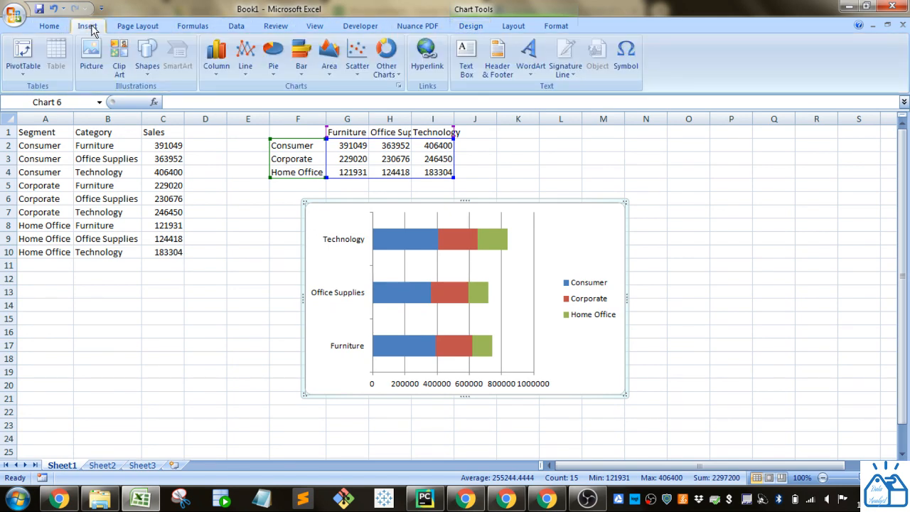
{"action": "left_click", "coordinate": [302, 71]}
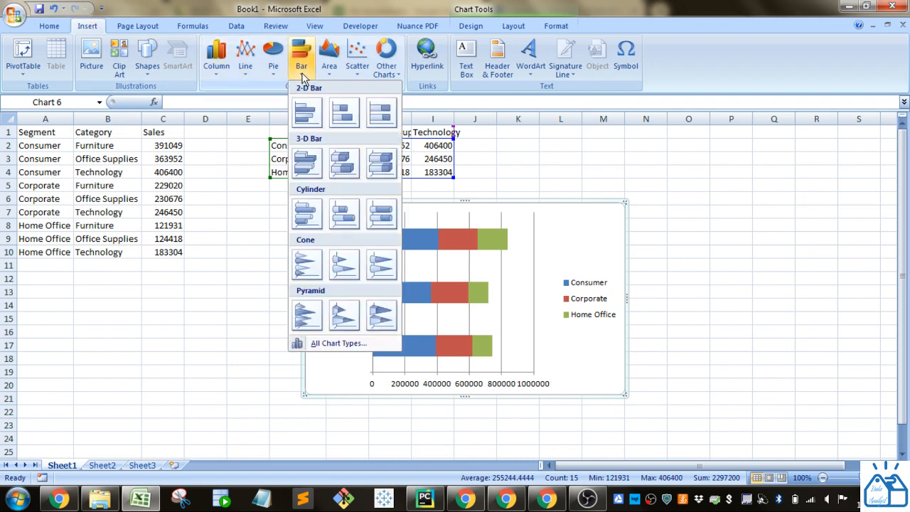
{"action": "left_click", "coordinate": [381, 114]}
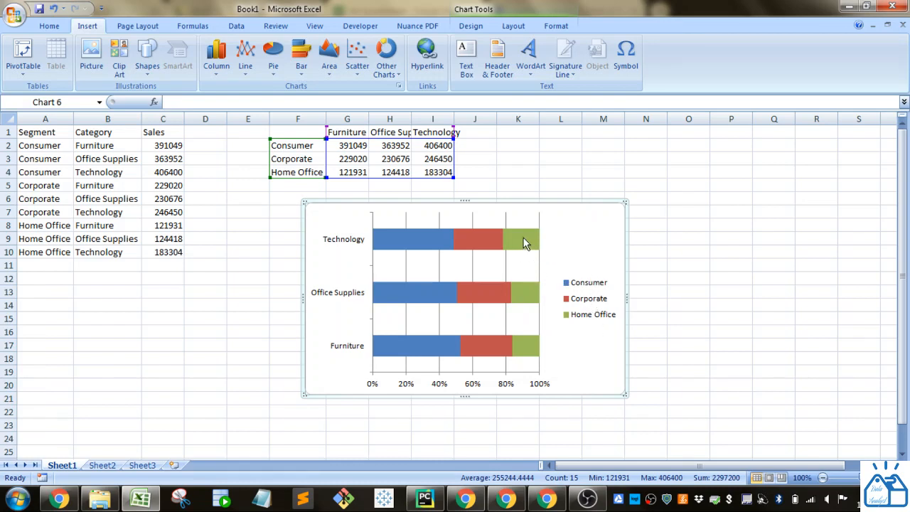
{"action": "mouse_move", "coordinate": [525, 245]}
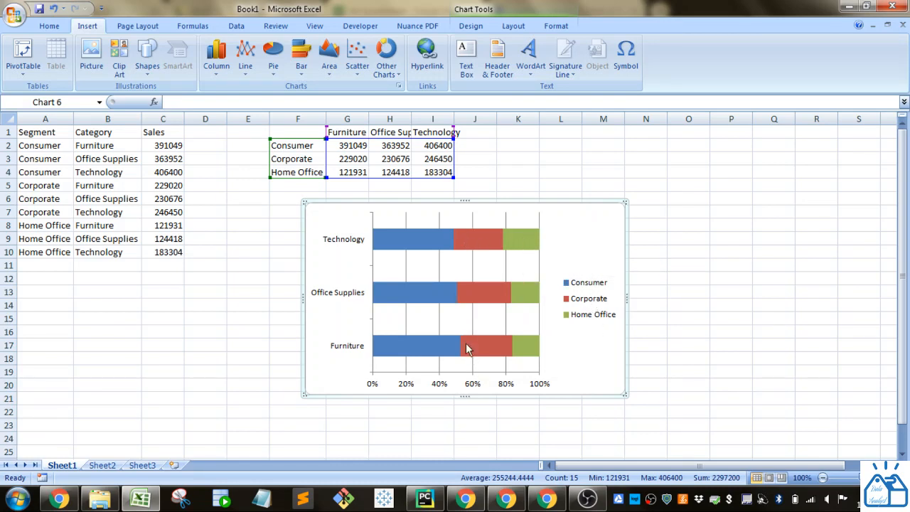